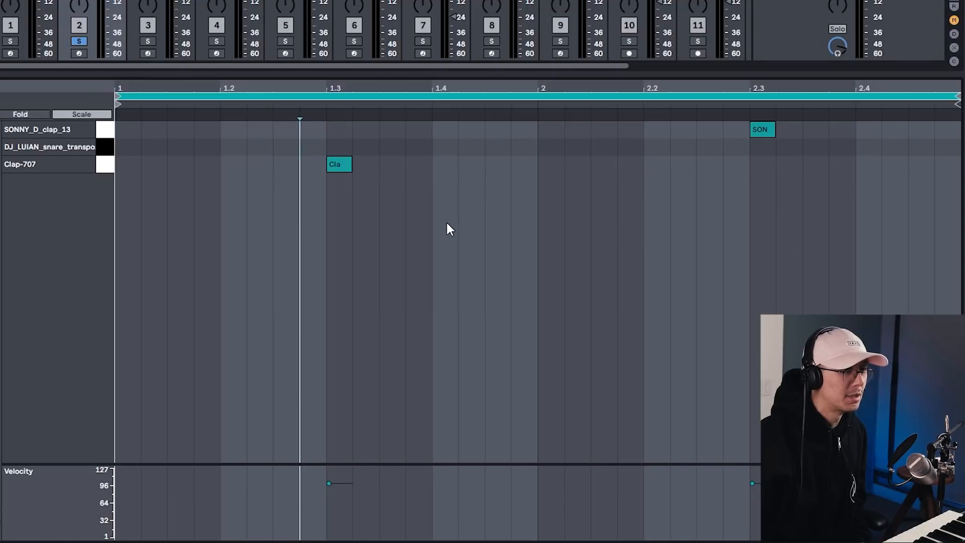
# - Audition the Clap-707 note at 1.3 and the SONNY_D_clap_13 note at 2.3 in the clap pattern
pyautogui.click(339, 161)
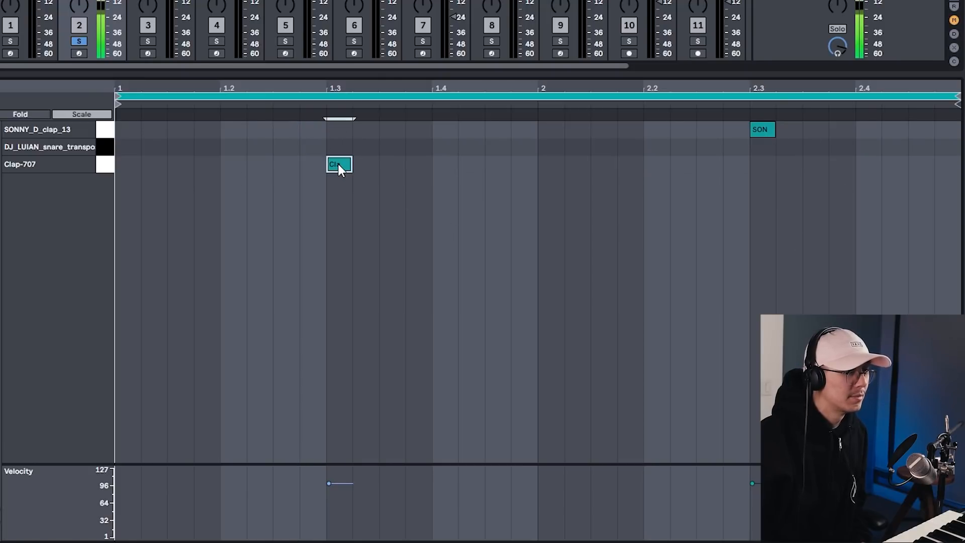
pyautogui.click(764, 133)
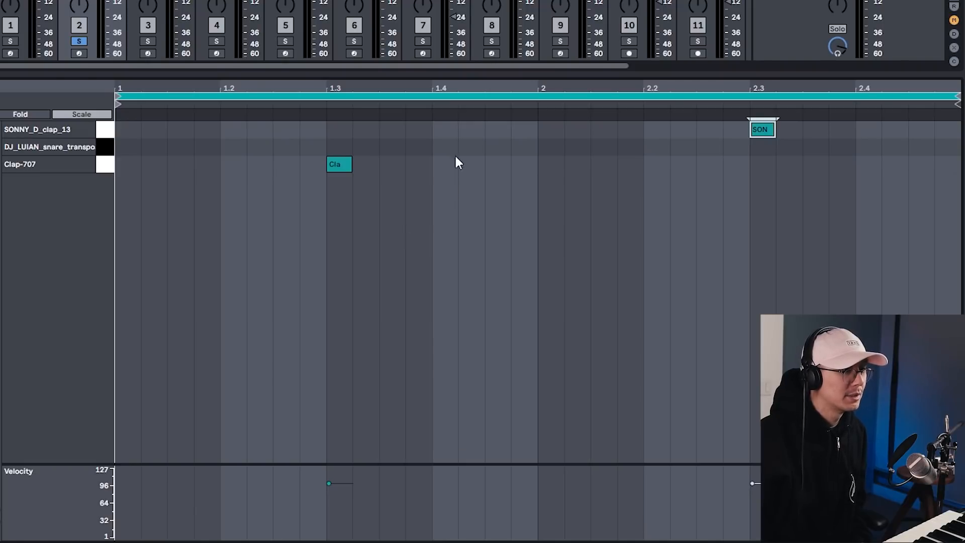
pyautogui.click(341, 164)
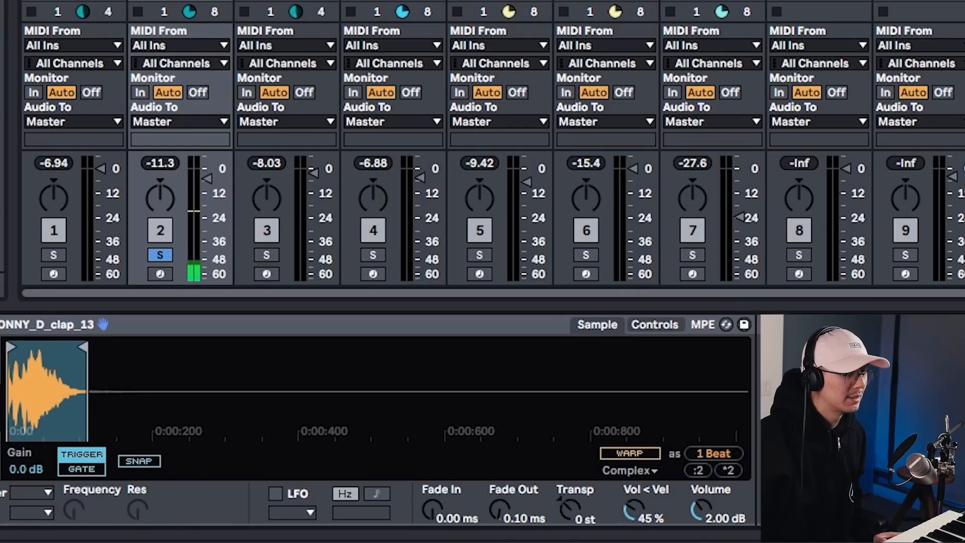
pyautogui.moveTo(124, 345); pyautogui.dragTo(65, 345)
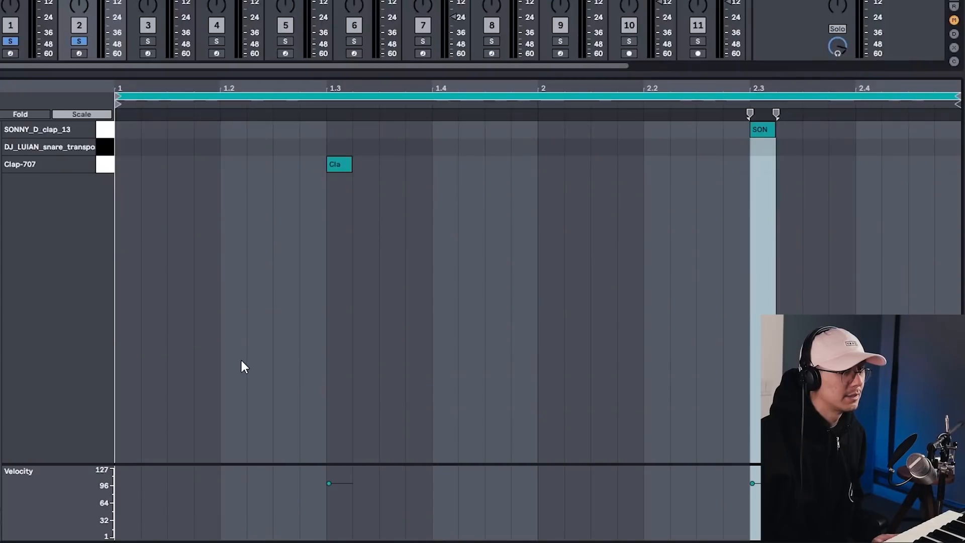
pyautogui.click(246, 365)
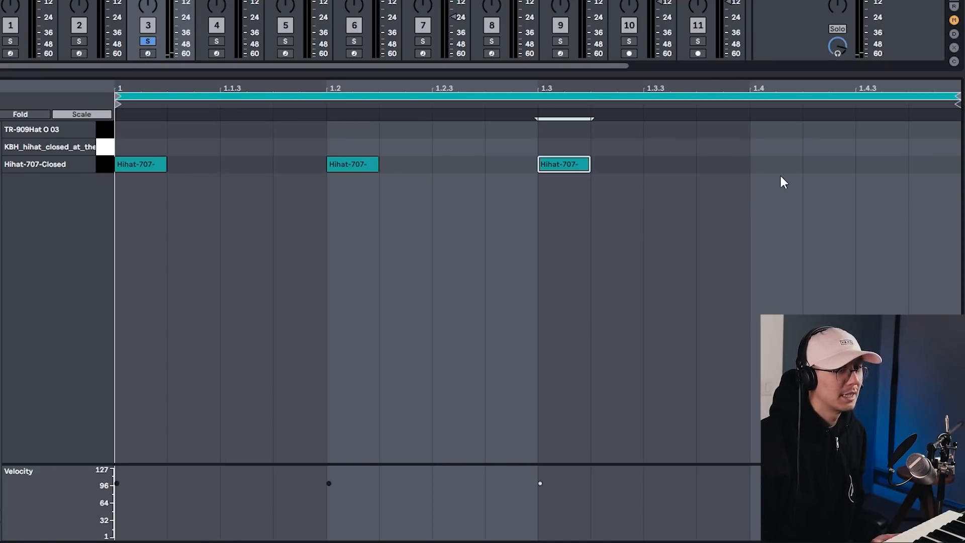
# - Add open hi-hat notes on TR-909Hat O 03 at 1.1.3 and 1.2.3 while the pattern plays
pyautogui.press('space')
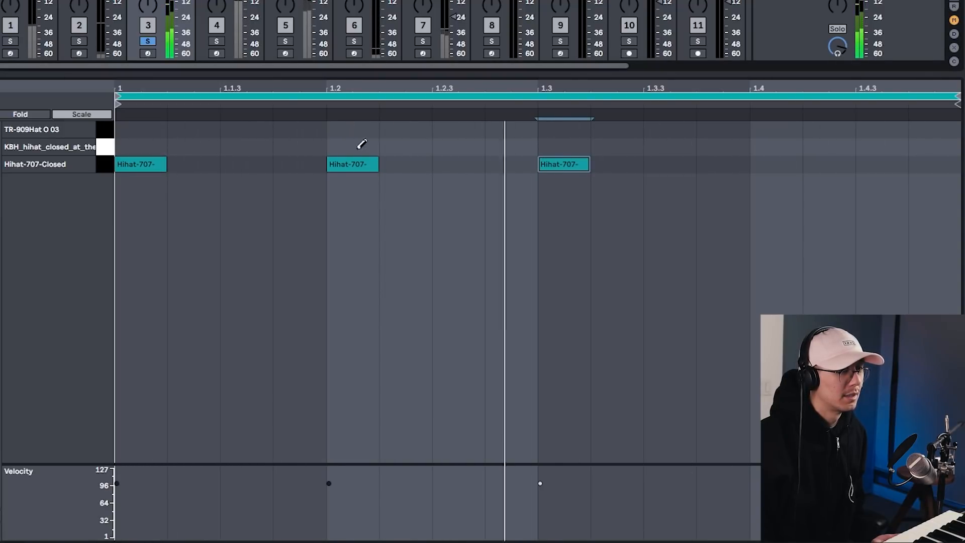
pyautogui.click(253, 126)
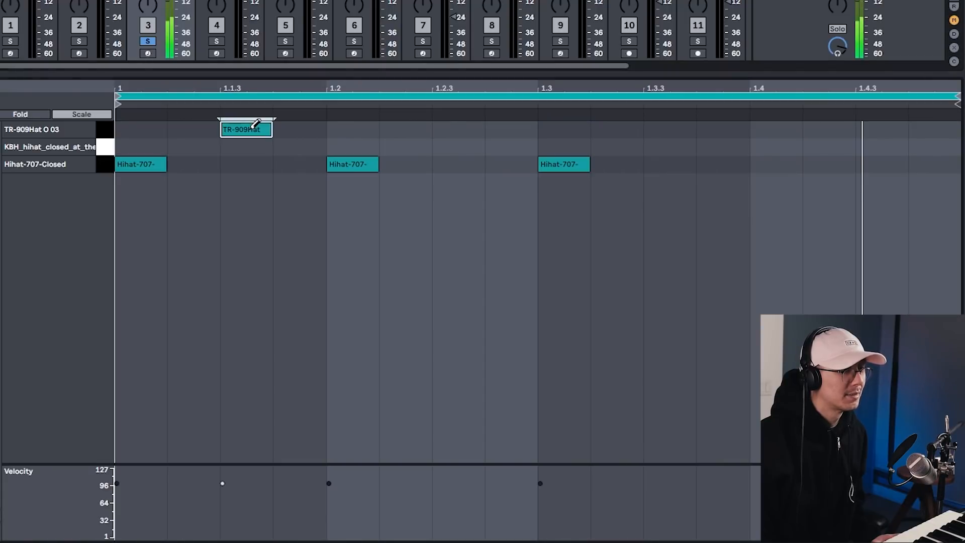
pyautogui.click(452, 129)
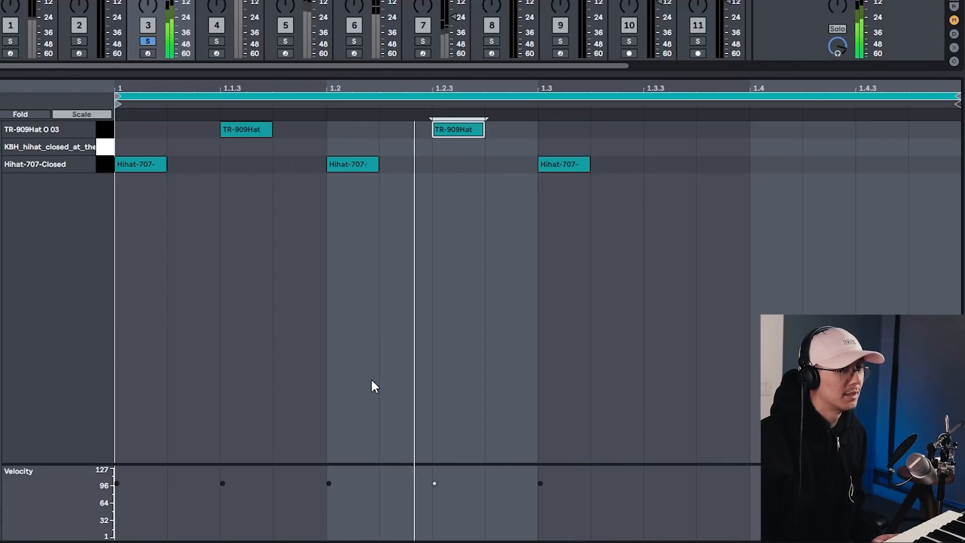
pyautogui.press('space')
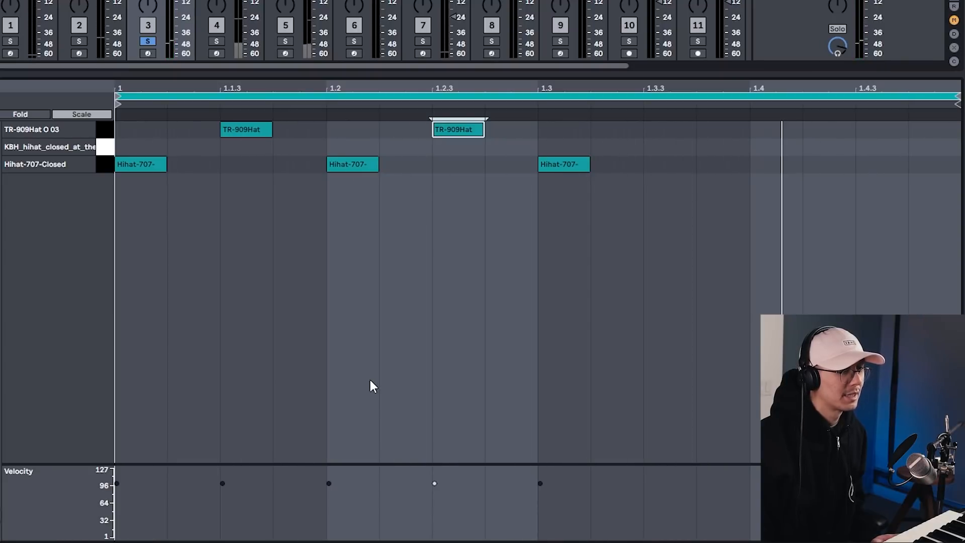
# - Add Hihat-707-Closed ghost notes at 1.1.4, 1.2.2 and 1.2.4 with velocity lowered to about 40, and play the pattern
pyautogui.click(303, 163)
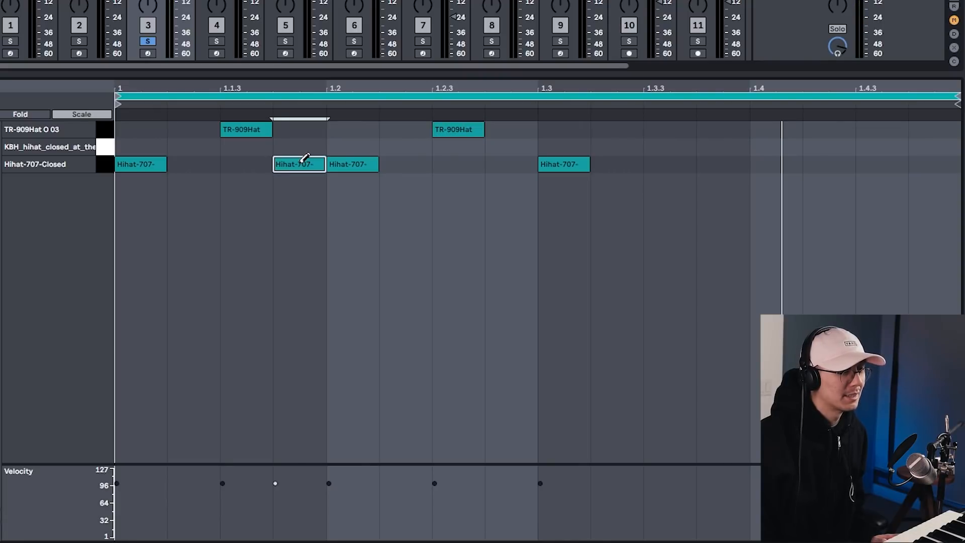
pyautogui.moveTo(305, 162); pyautogui.dragTo(305, 189)
pyautogui.keyDown('alt'); pyautogui.click(299, 166); pyautogui.keyUp('alt')
pyautogui.moveTo(299, 166); pyautogui.dragTo(299, 164)
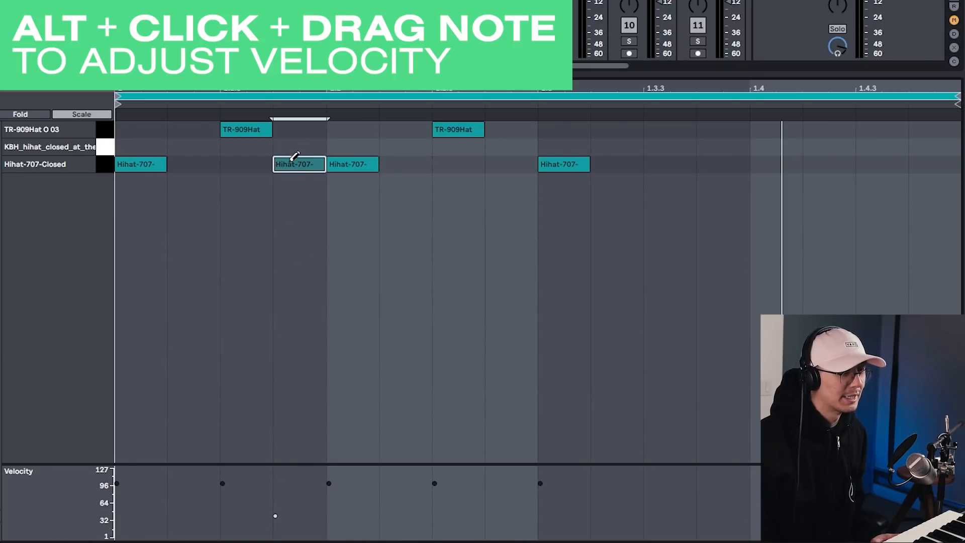
pyautogui.moveTo(293, 171); pyautogui.dragTo(528, 167)
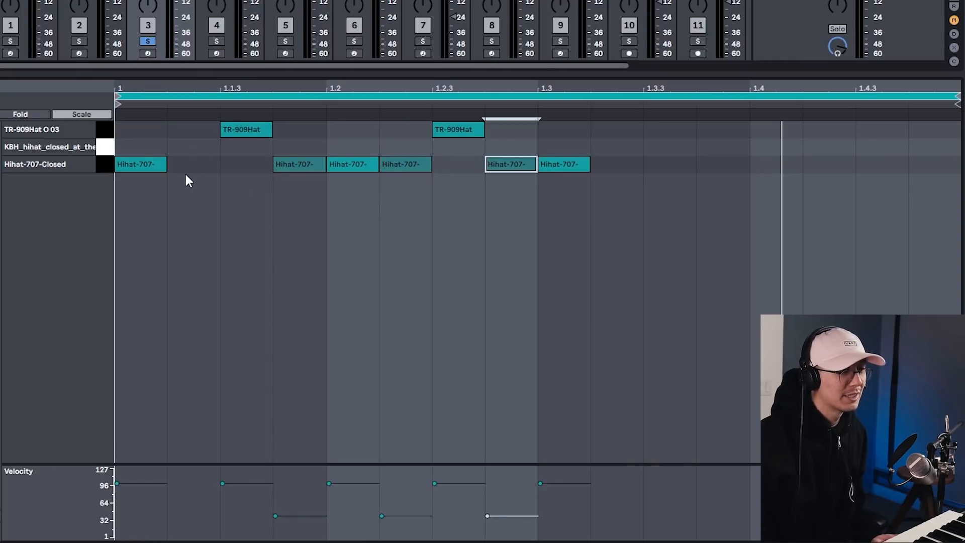
pyautogui.click(326, 321)
pyautogui.press('space')
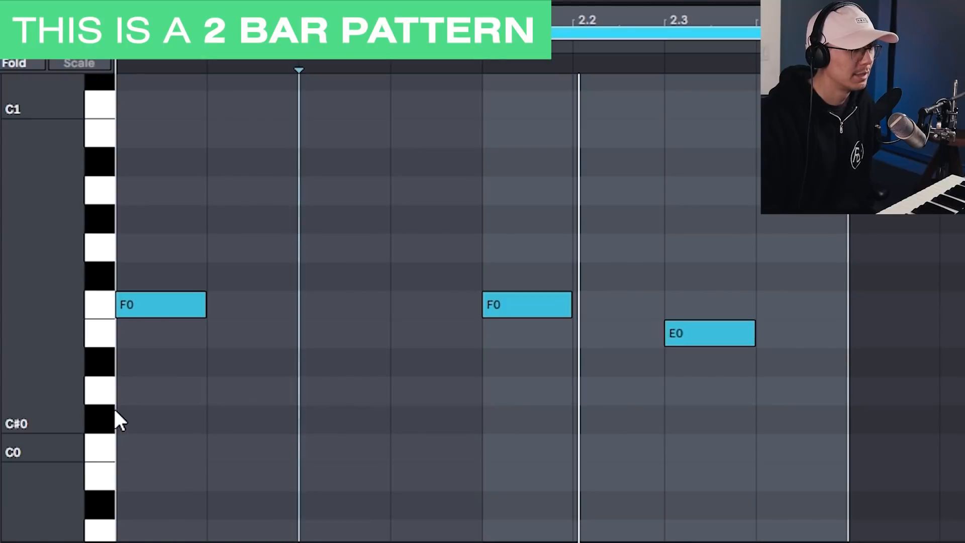
# - Review the first F0 note of the two-bar bass pattern and play it from the start
pyautogui.click(116, 410)
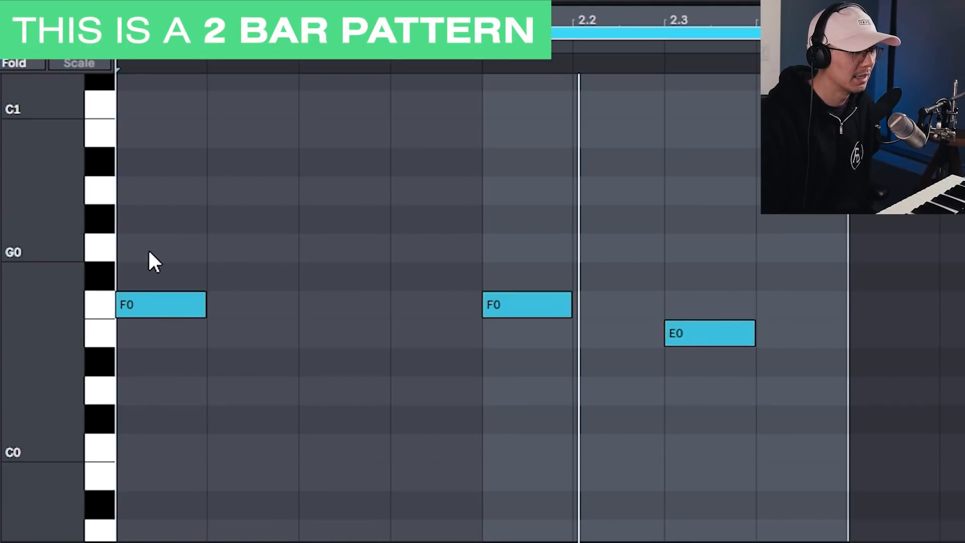
pyautogui.click(166, 305)
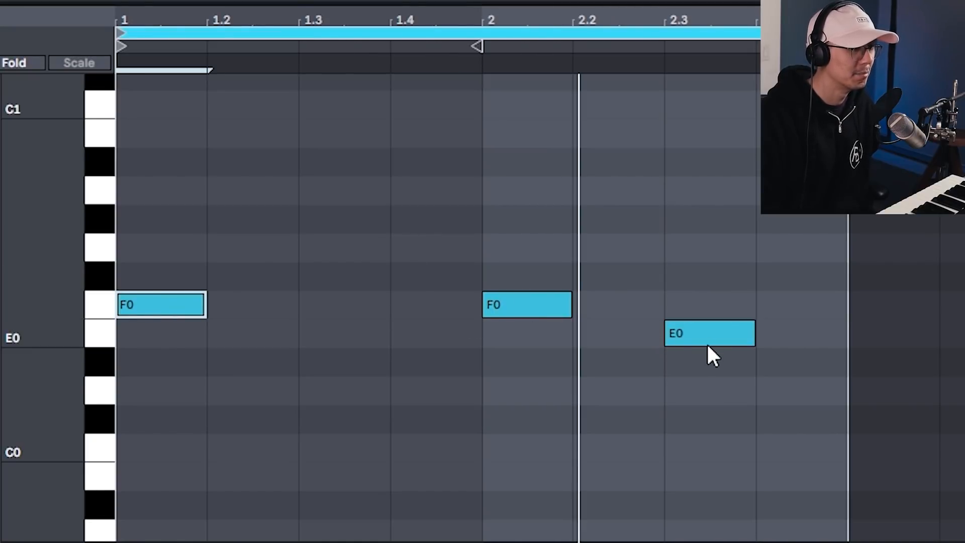
pyautogui.press('space')
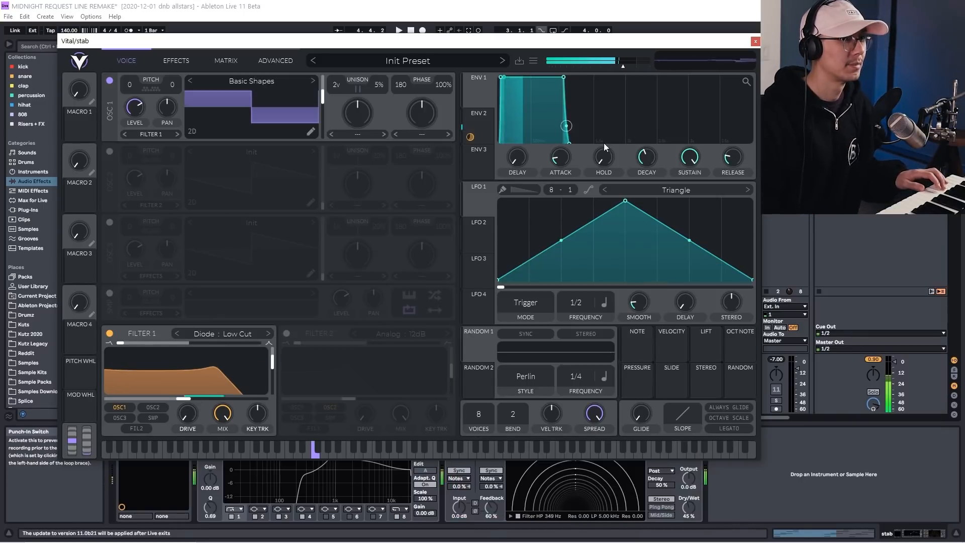
# - Lengthen the ENV 2 decay in the Vital stab synth slightly and switch on the track's Echo effect
pyautogui.click(478, 125)
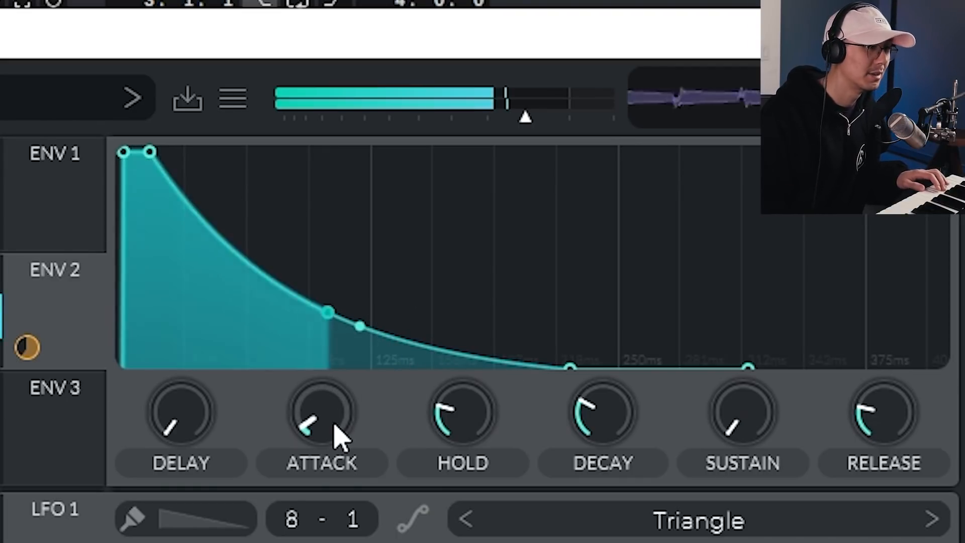
pyautogui.moveTo(600, 433)
pyautogui.mouseDown()
pyautogui.moveTo(609, 373)
pyautogui.moveTo(614, 430)
pyautogui.mouseUp()
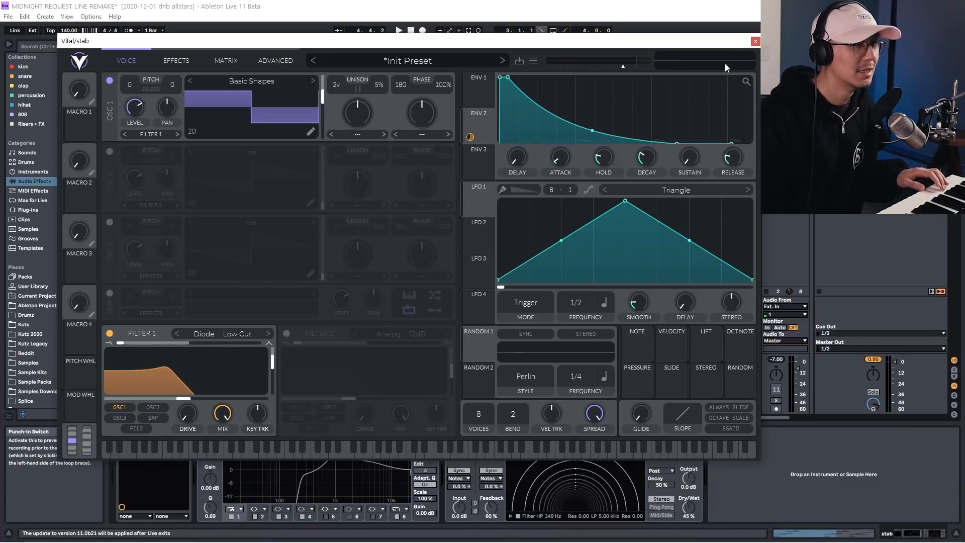
pyautogui.click(754, 41)
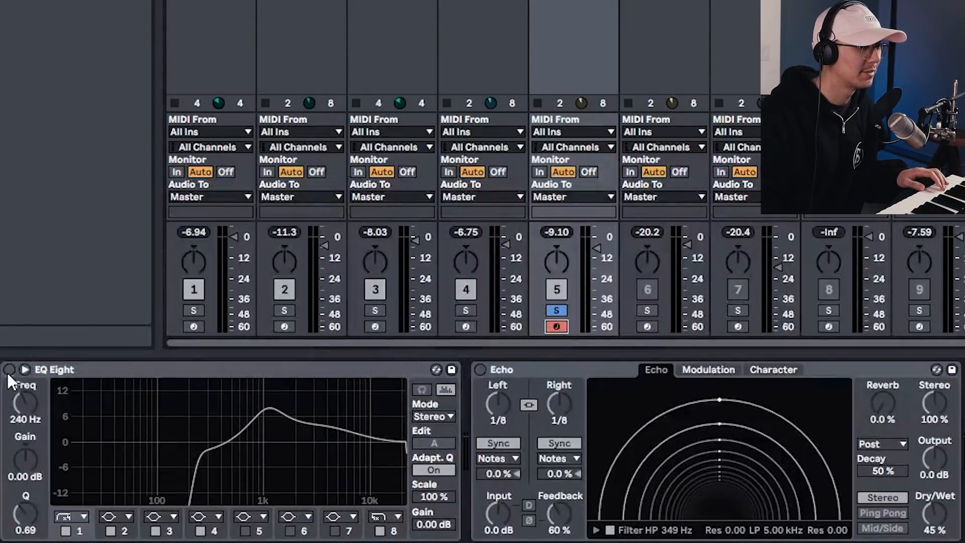
pyautogui.click(480, 370)
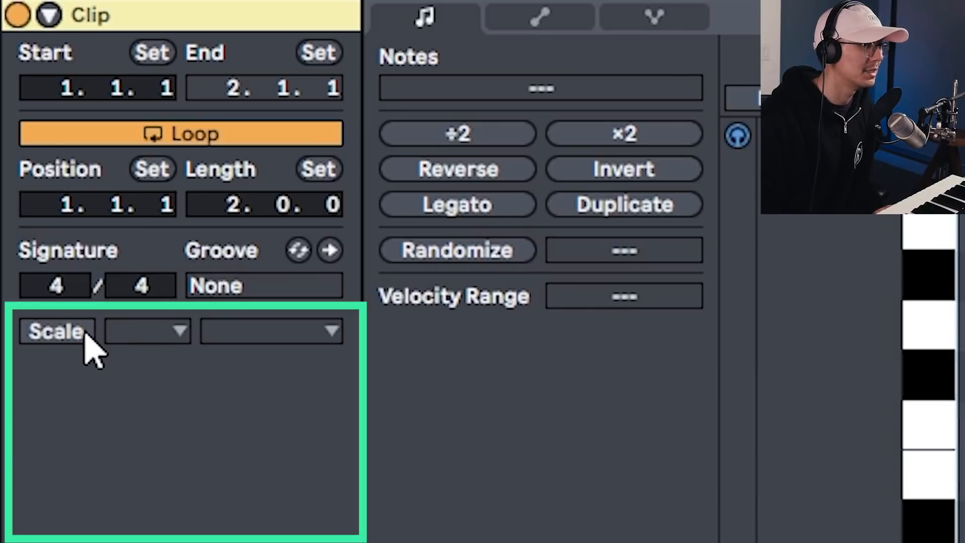
# - Turn on the scale for the empty stab clip and set it to F Minor
pyautogui.click(76, 331)
pyautogui.click(185, 332)
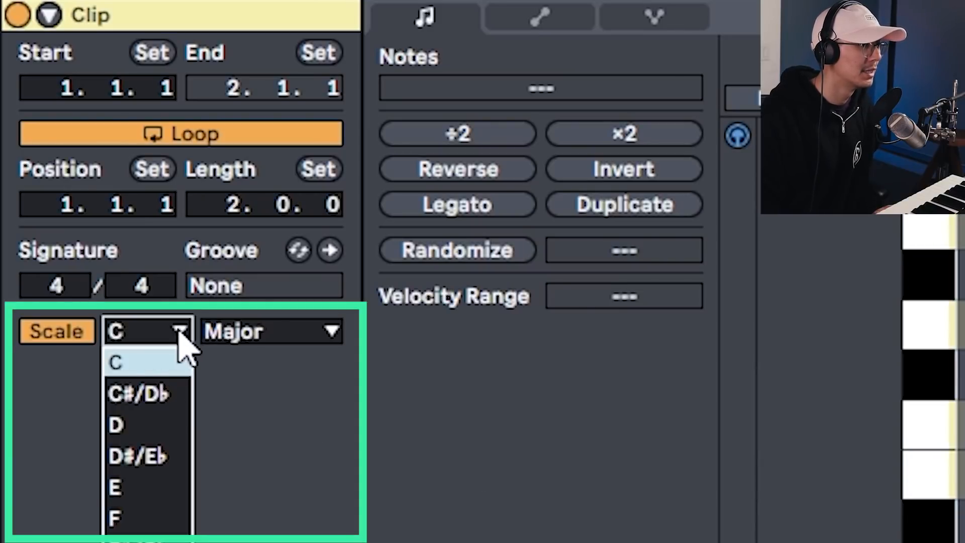
pyautogui.click(150, 517)
pyautogui.click(276, 332)
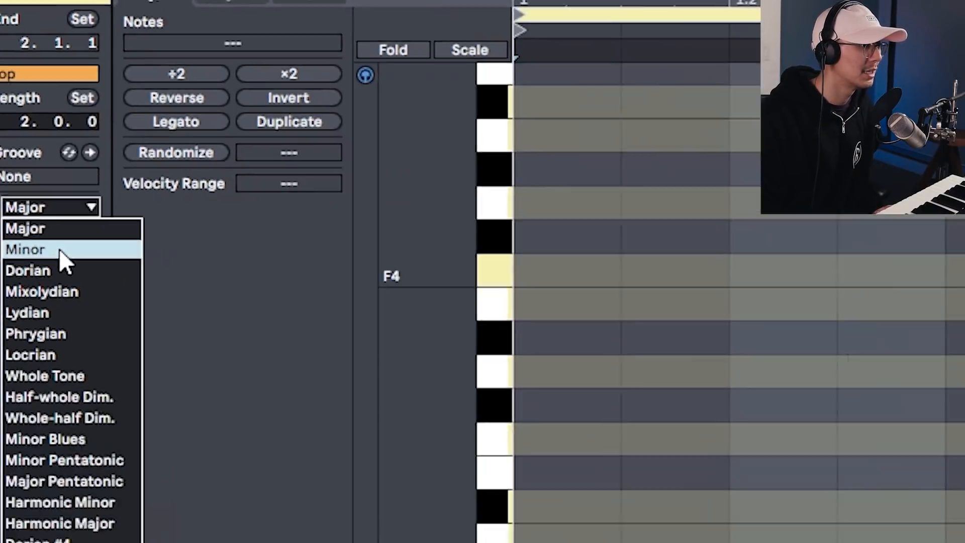
pyautogui.click(237, 393)
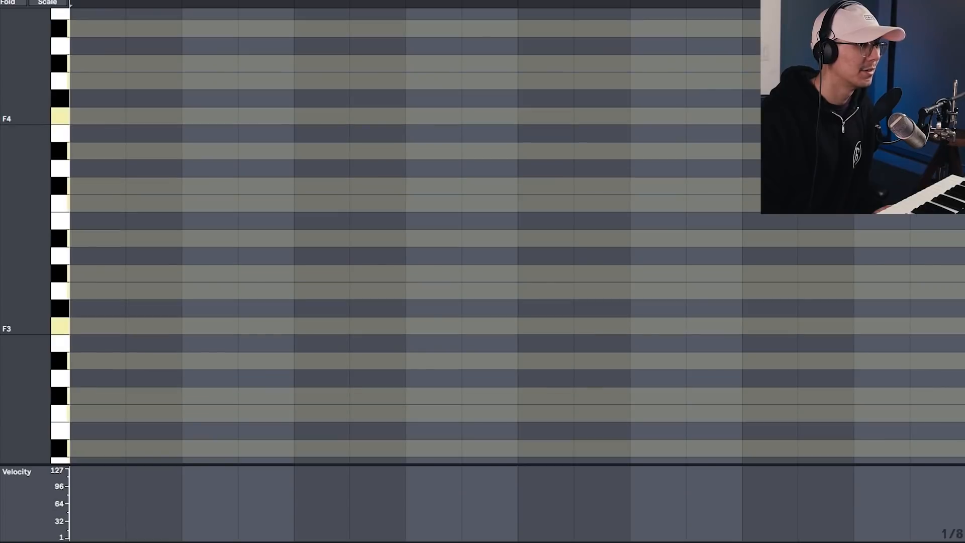
# - Draw a rising run of eighth notes from the clip start, F3, Ab3, C4 and F4, and play it back
pyautogui.click(107, 325)
pyautogui.click(155, 273)
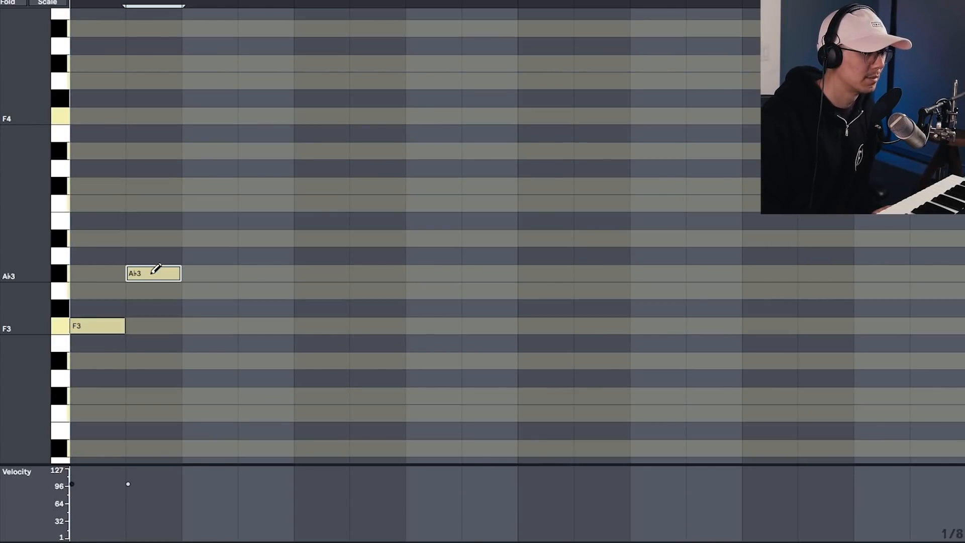
pyautogui.click(201, 205)
pyautogui.click(264, 116)
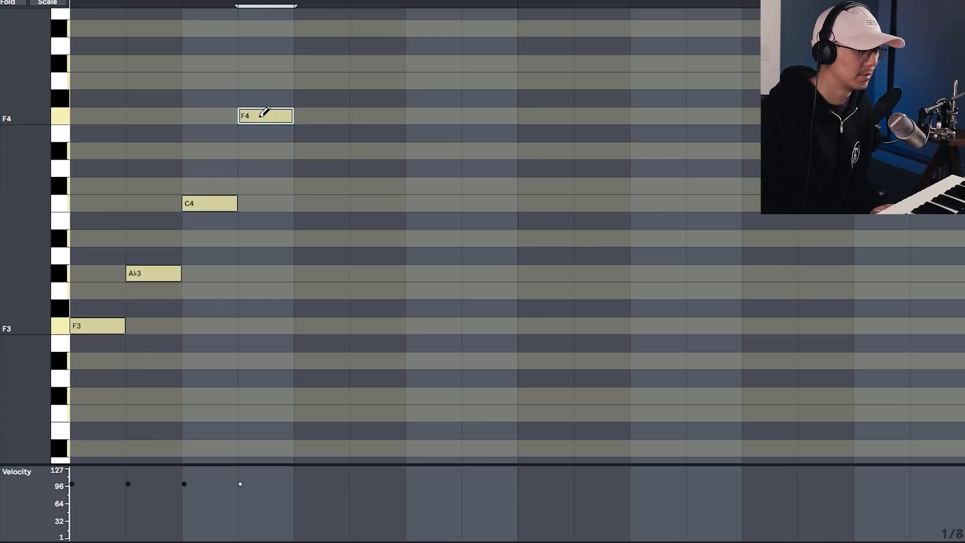
pyautogui.press('space')
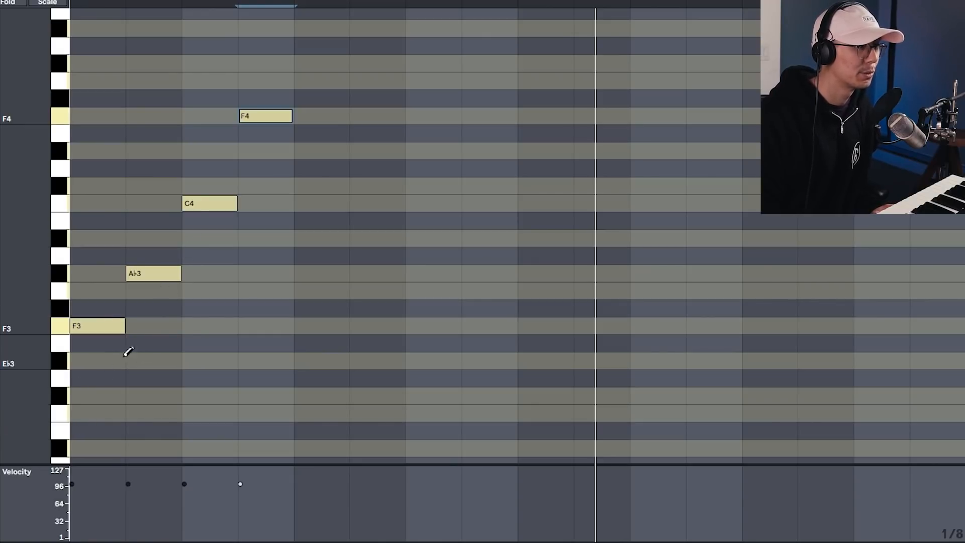
pyautogui.press('space')
# - Add the lower harmony notes C3, F3, G3 and C4 beneath the four melody notes and play the result
pyautogui.click(100, 410)
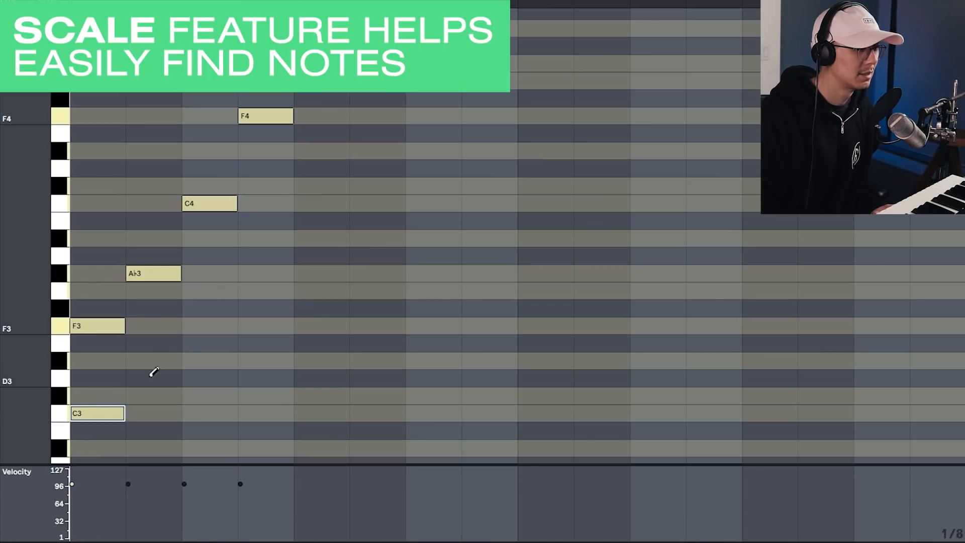
pyautogui.click(177, 325)
pyautogui.click(209, 290)
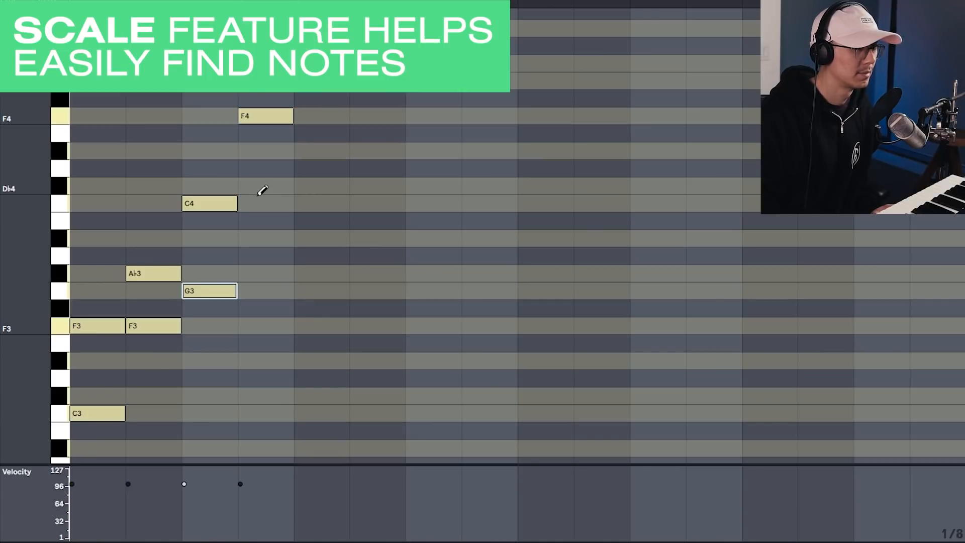
pyautogui.click(261, 202)
pyautogui.press('space')
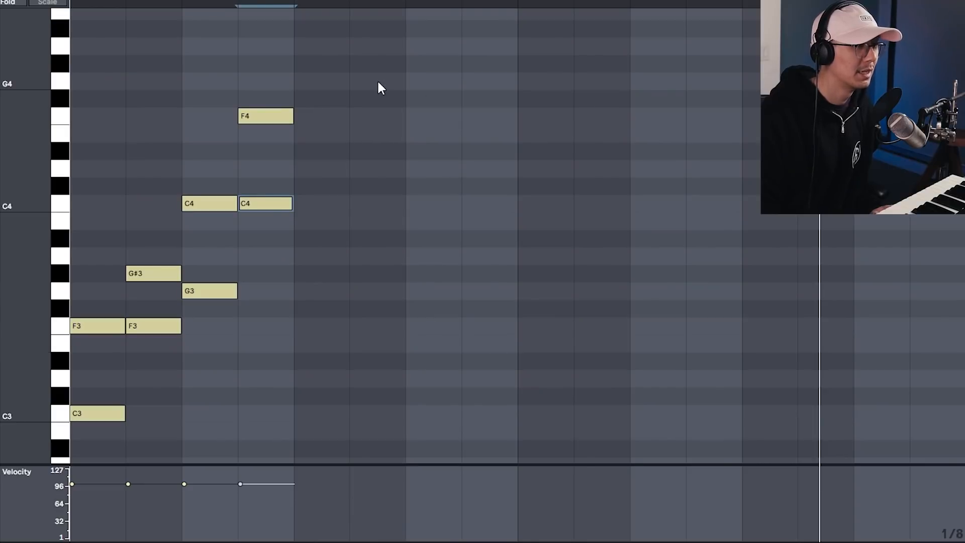
# - Copy the stab phrase to the start of bar 2, and again to 2.3 transposed down one semitone
pyautogui.moveTo(380, 88); pyautogui.dragTo(543, 426)
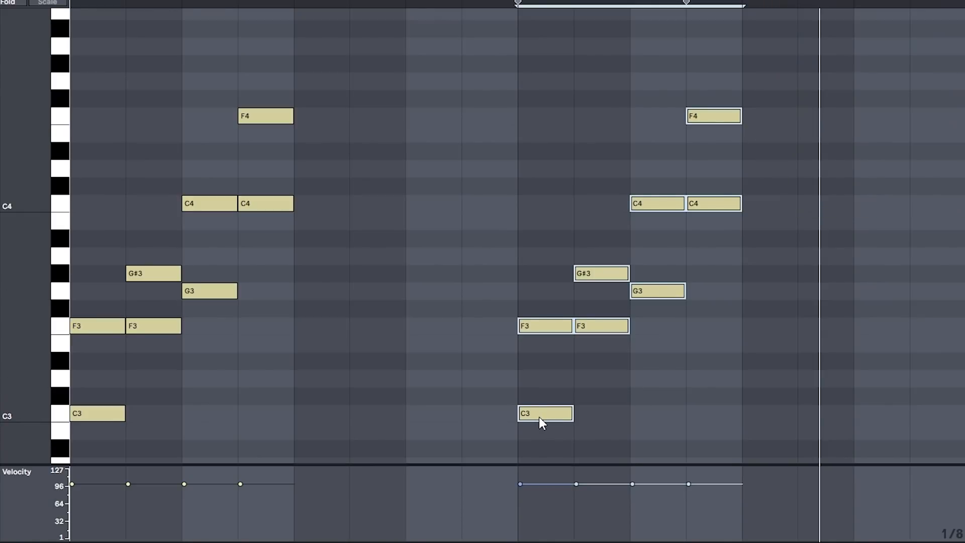
pyautogui.moveTo(540, 416); pyautogui.dragTo(767, 433)
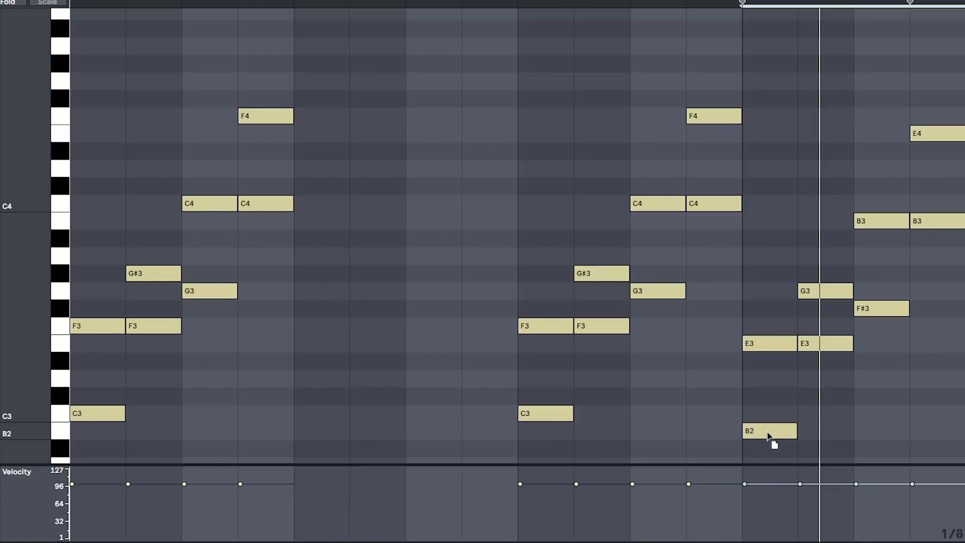
pyautogui.click(687, 410)
pyautogui.press('space')
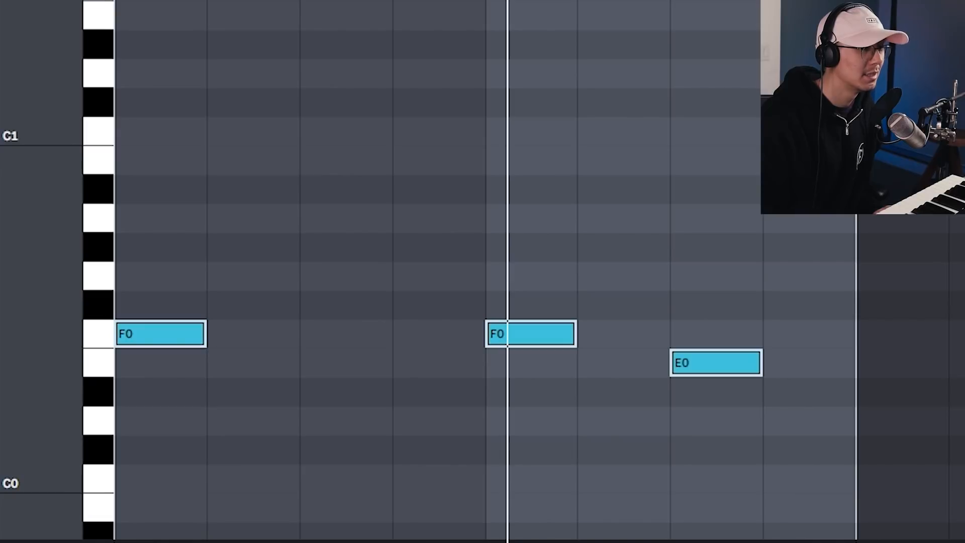
# - Copy all three bass notes up seven semitones, from F0, F0 and E0 to C1, C1 and B0
pyautogui.press('space')
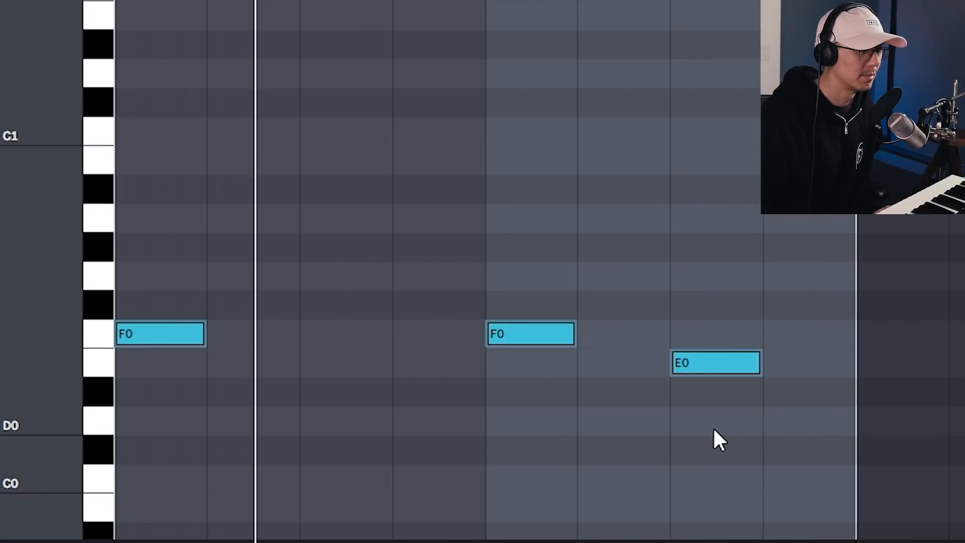
pyautogui.hotkey('ctrl', 'a')
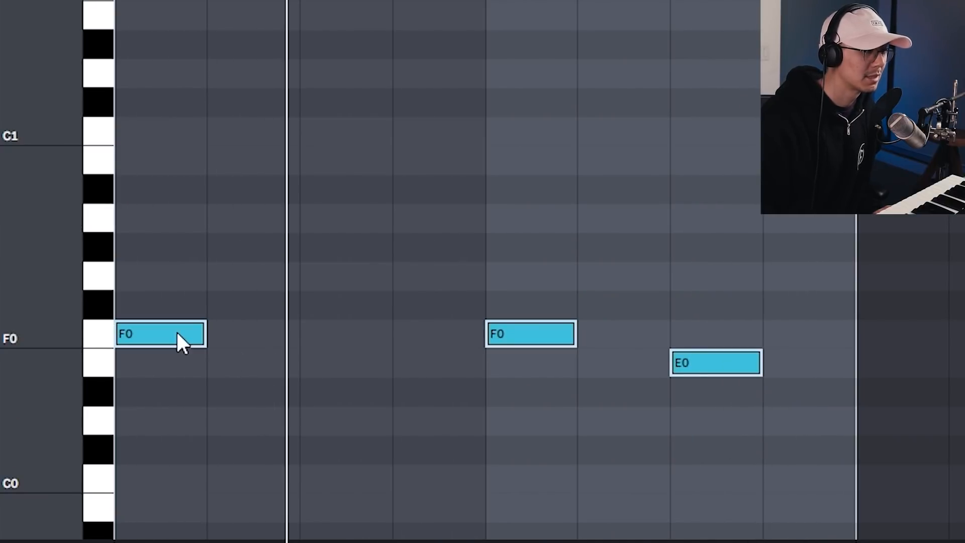
pyautogui.moveTo(177, 333); pyautogui.dragTo(176, 131)
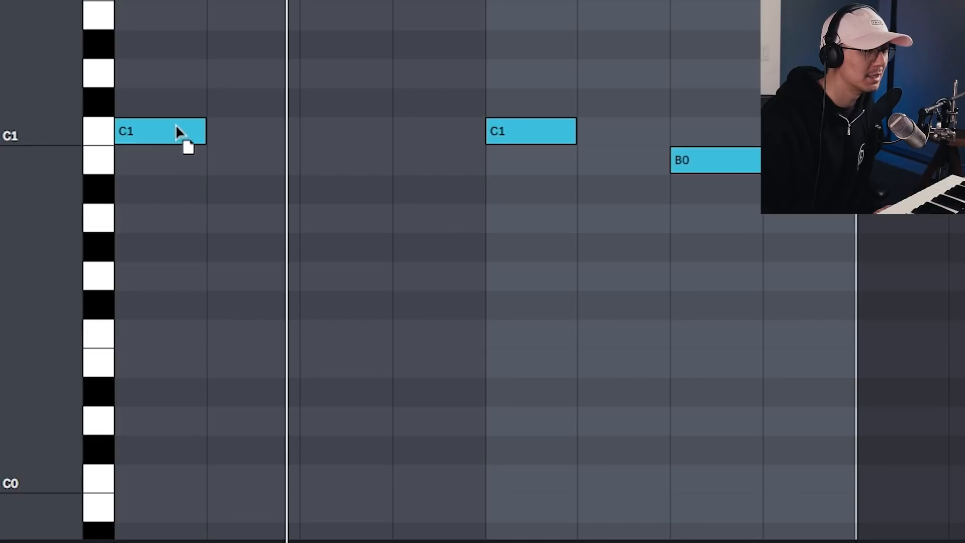
# - Highlight the C minor scale in the empty stab clip and limit the note rows to that scale
pyautogui.click(172, 337)
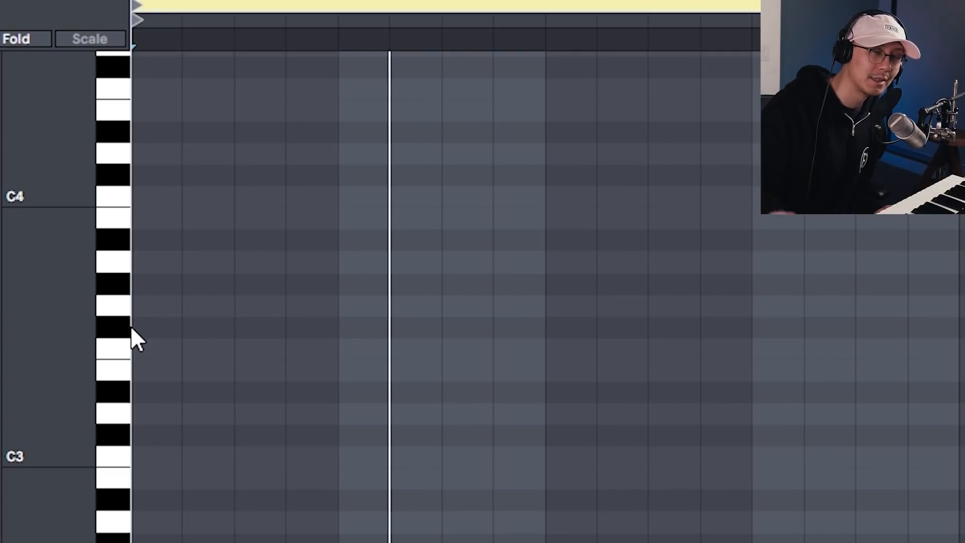
pyautogui.click(160, 457)
pyautogui.press('k')
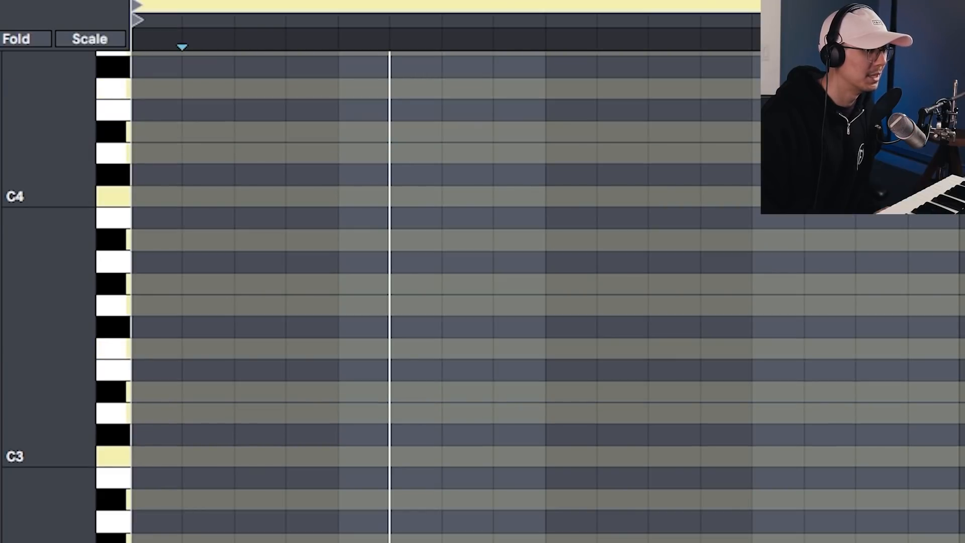
pyautogui.click(94, 36)
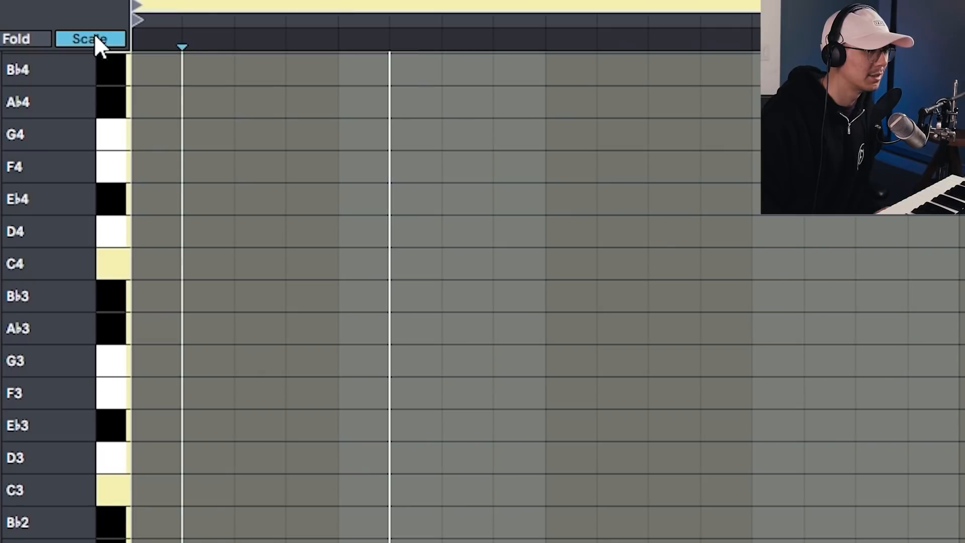
# - Draw a rising run of sixteenth notes from the clip start, C3, Eb3, G3, C4, Eb4 and G4, and play it back
pyautogui.click(165, 490)
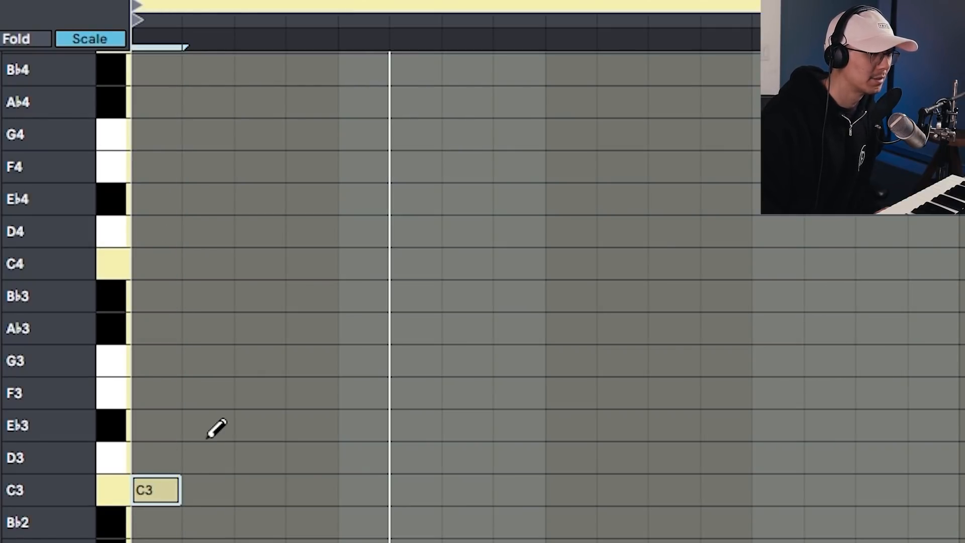
pyautogui.click(209, 426)
pyautogui.click(266, 360)
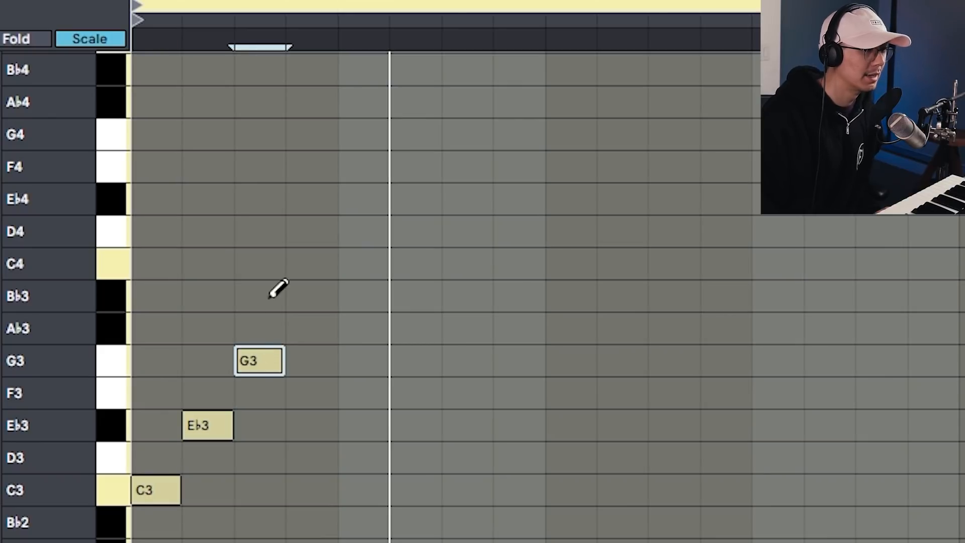
pyautogui.click(316, 261)
pyautogui.click(362, 190)
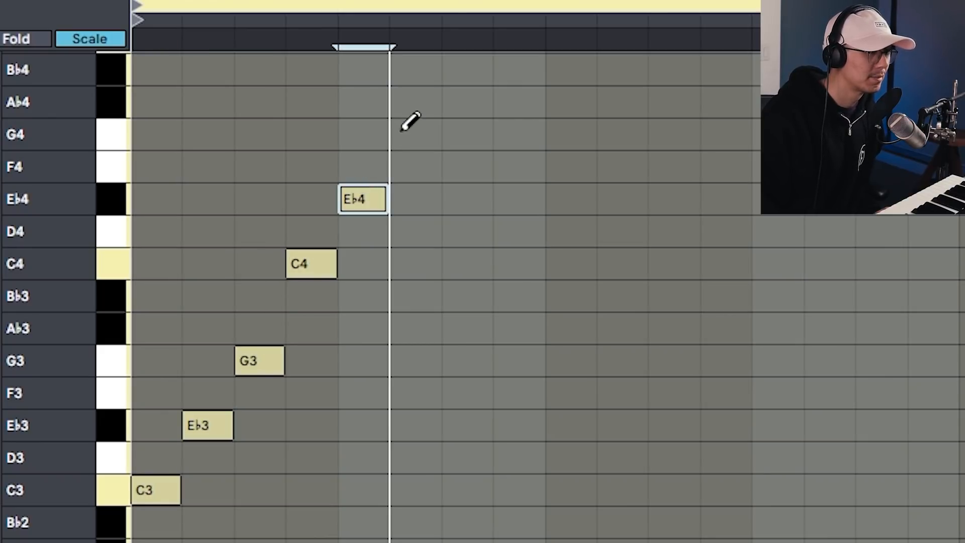
pyautogui.click(425, 134)
pyautogui.press('b')
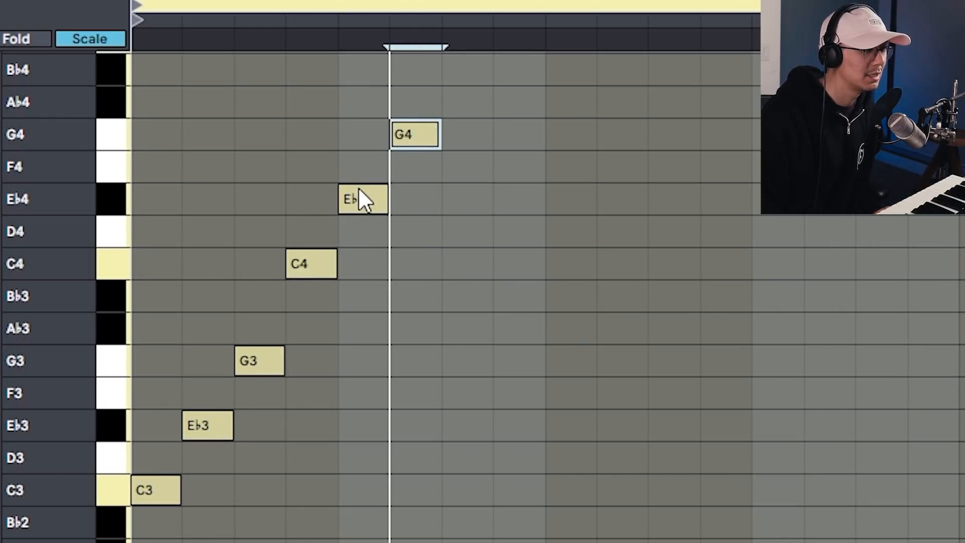
pyautogui.press('space')
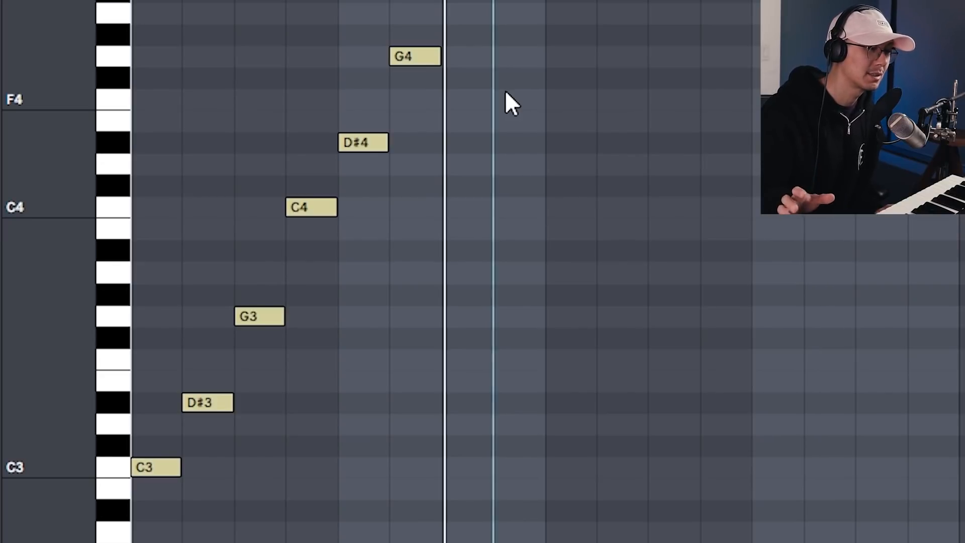
# - Copy the whole six-note run two sixteenths later as an overlapping echo and play the result
pyautogui.hotkey('ctrl', 'a')
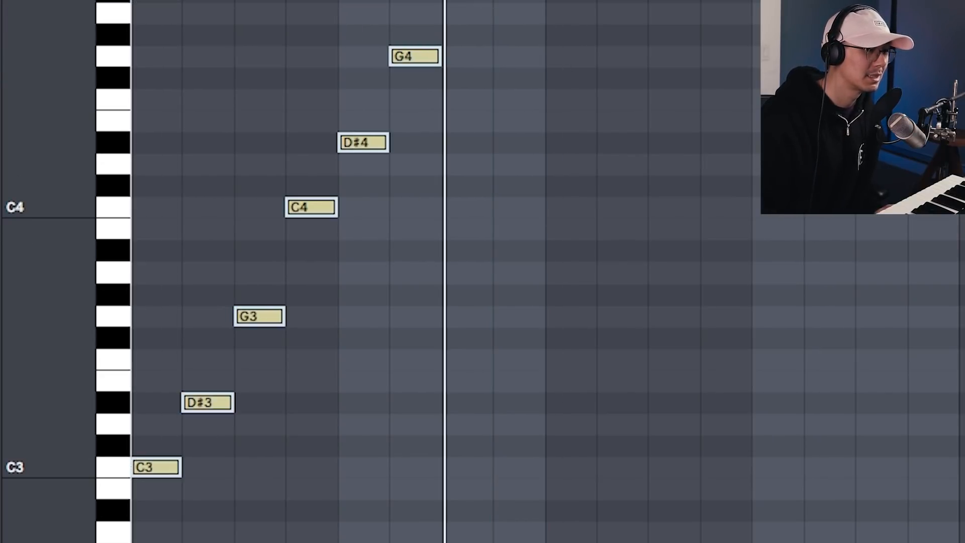
pyautogui.moveTo(167, 466); pyautogui.dragTo(276, 465)
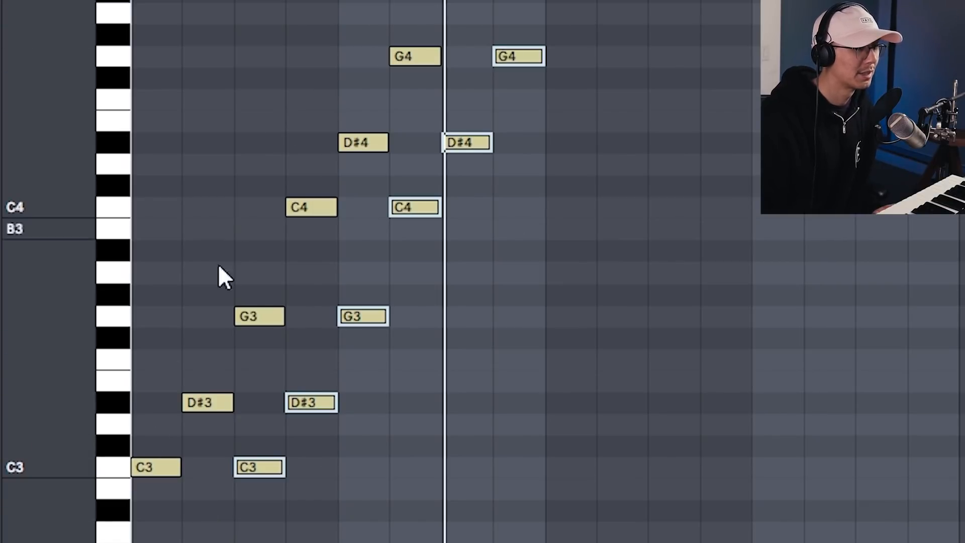
pyautogui.click(174, 261)
pyautogui.press('space')
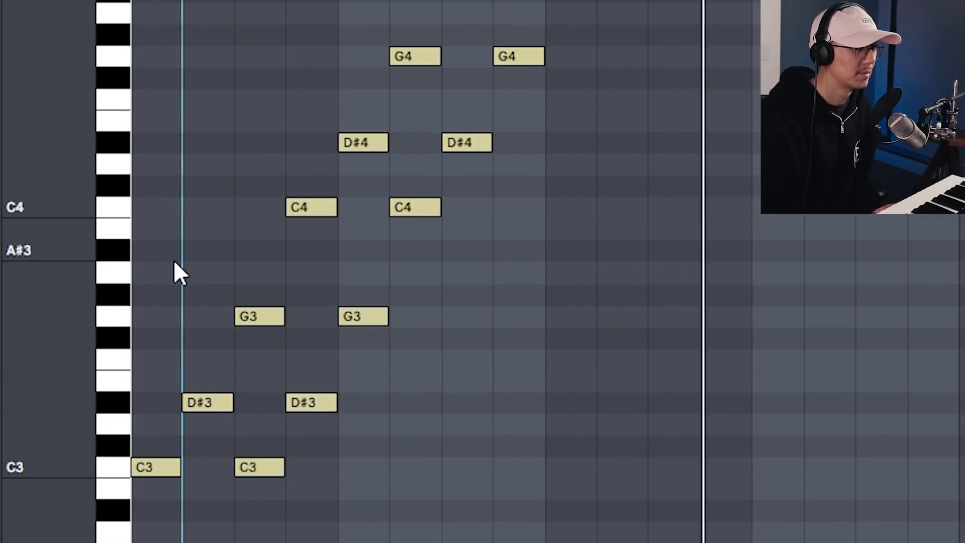
# - Copy the full stab phrase to the start of bar 2, and again to 2.3 transposed down one semitone
pyautogui.moveTo(673, 2); pyautogui.dragTo(106, 482)
pyautogui.moveTo(165, 463)
pyautogui.mouseDown()
pyautogui.moveTo(110, 484)
pyautogui.moveTo(156, 468)
pyautogui.mouseUp()
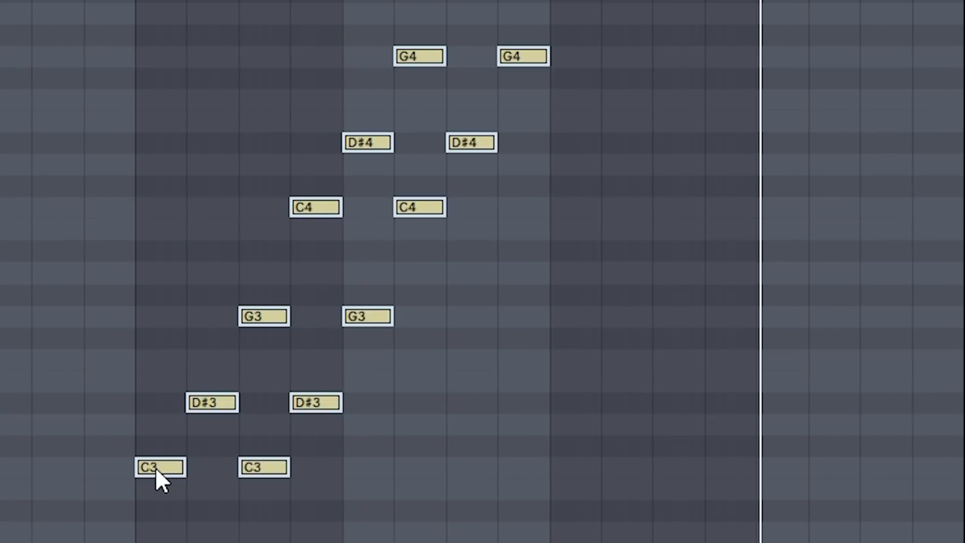
pyautogui.moveTo(155, 468); pyautogui.dragTo(564, 471)
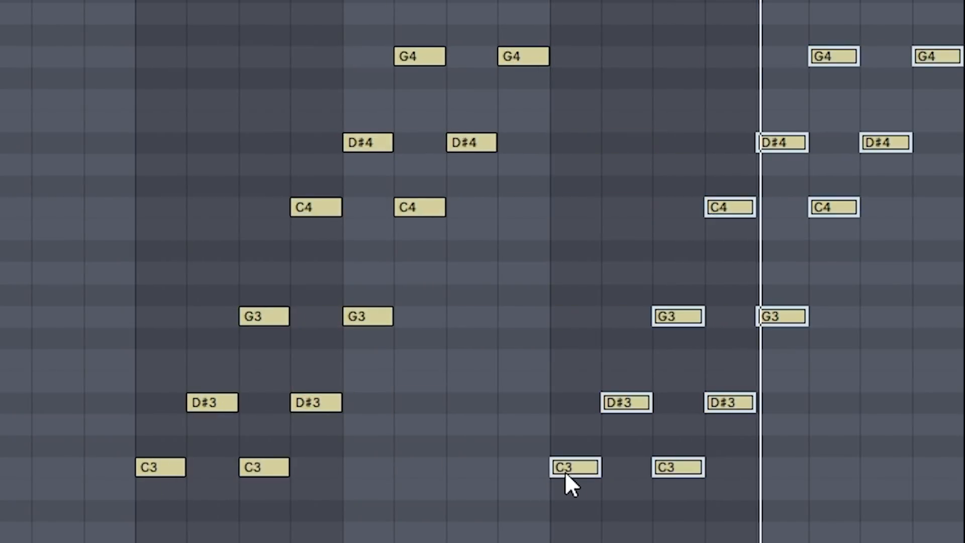
pyautogui.press('Down')
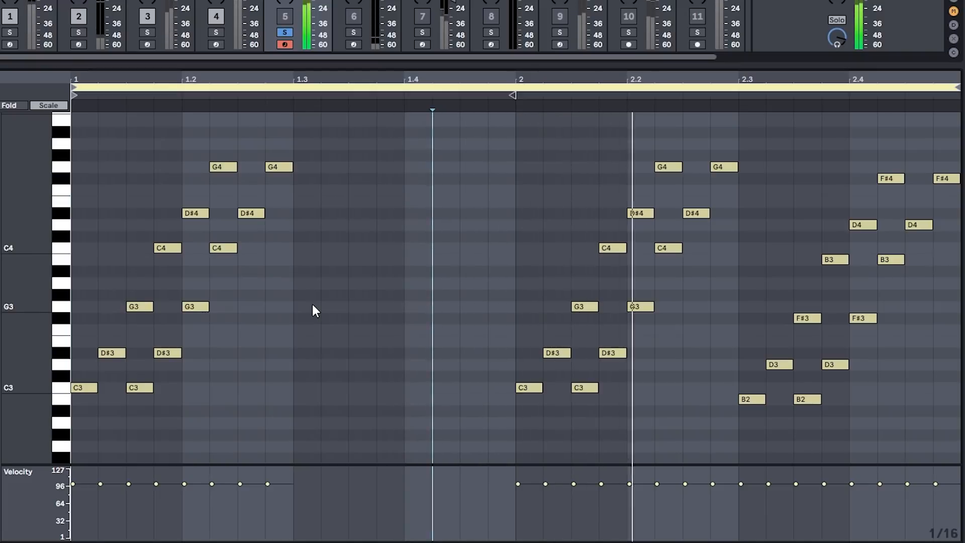
# - Delete the closing high notes from the end of all three stab phrases
pyautogui.click(306, 136)
pyautogui.moveTo(305, 135); pyautogui.dragTo(260, 287)
pyautogui.press('Delete')
pyautogui.moveTo(747, 120); pyautogui.dragTo(699, 246)
pyautogui.press('Delete')
pyautogui.moveTo(947, 133); pyautogui.dragTo(927, 266)
pyautogui.press('Delete')
pyautogui.click(465, 211)
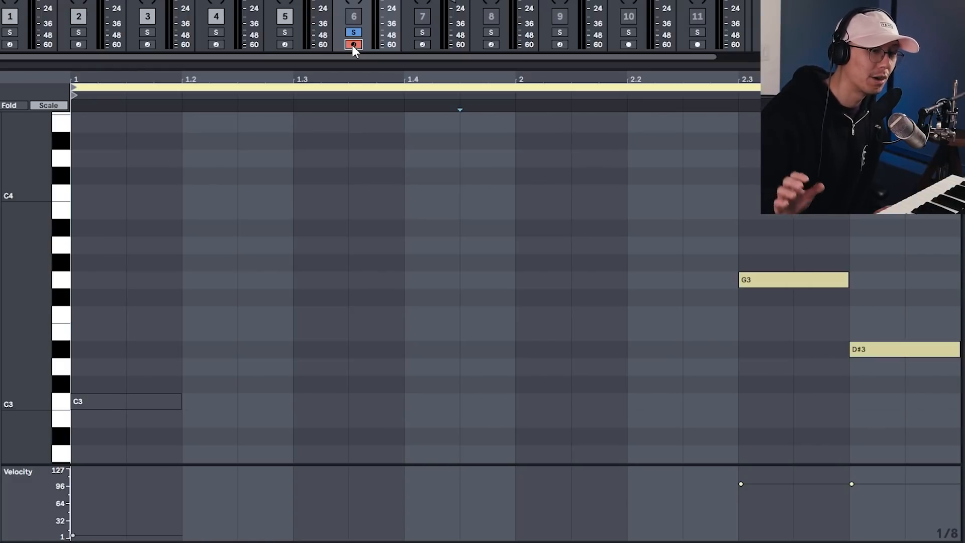
# - Play the low stab part and shorten the three sub bass notes to eighth-note length
pyautogui.press('space')
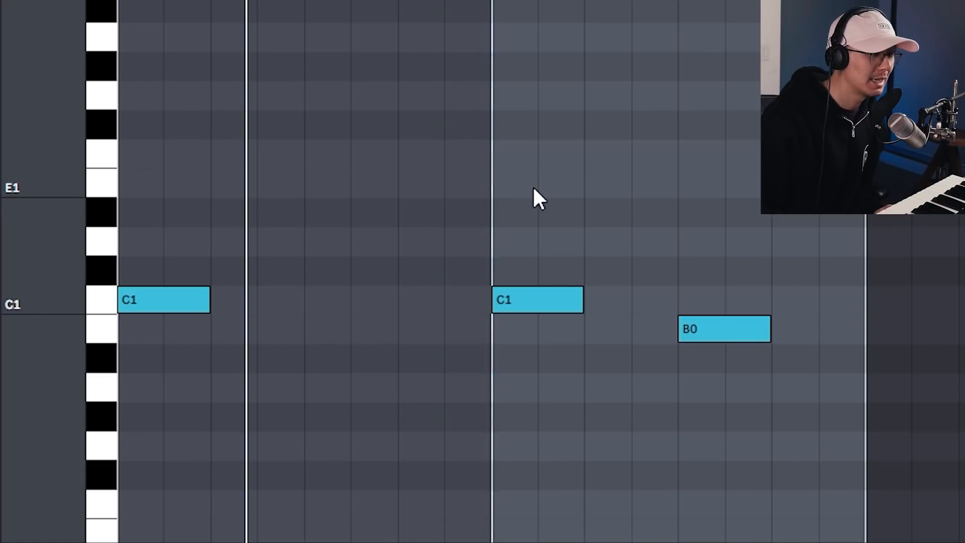
pyautogui.moveTo(801, 243)
pyautogui.mouseDown()
pyautogui.moveTo(295, 327)
pyautogui.moveTo(162, 301)
pyautogui.mouseUp()
pyautogui.click(284, 150)
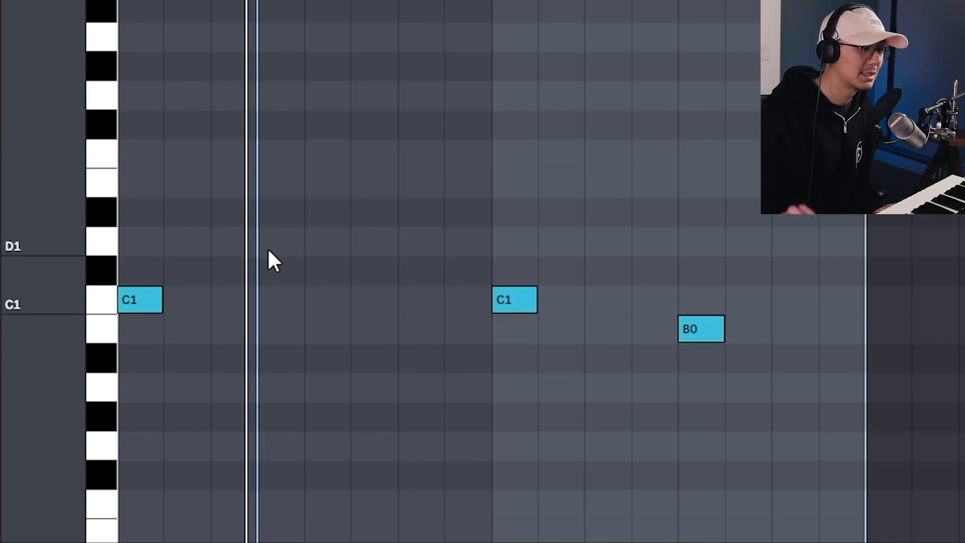
# - Narrow the grid and copy the first C1 bass note to 1.2, 1.3, 1.3.4 and 1.4.3
pyautogui.hotkey('ctrl', '1')
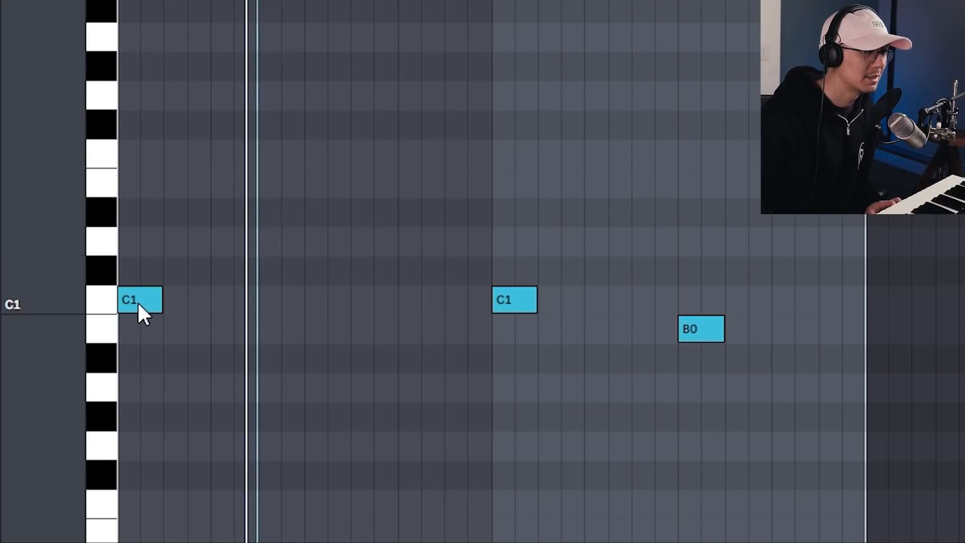
pyautogui.moveTo(137, 300); pyautogui.dragTo(459, 302)
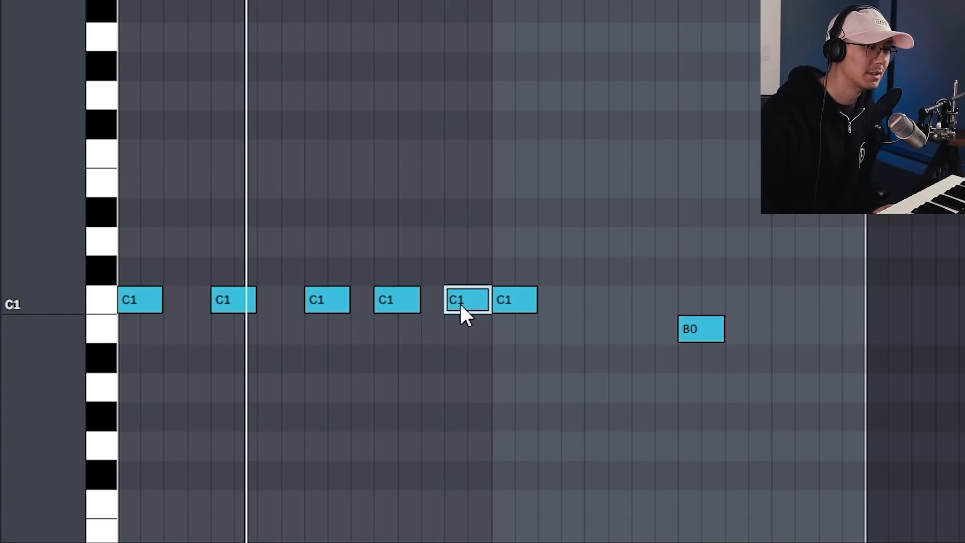
pyautogui.click(276, 204)
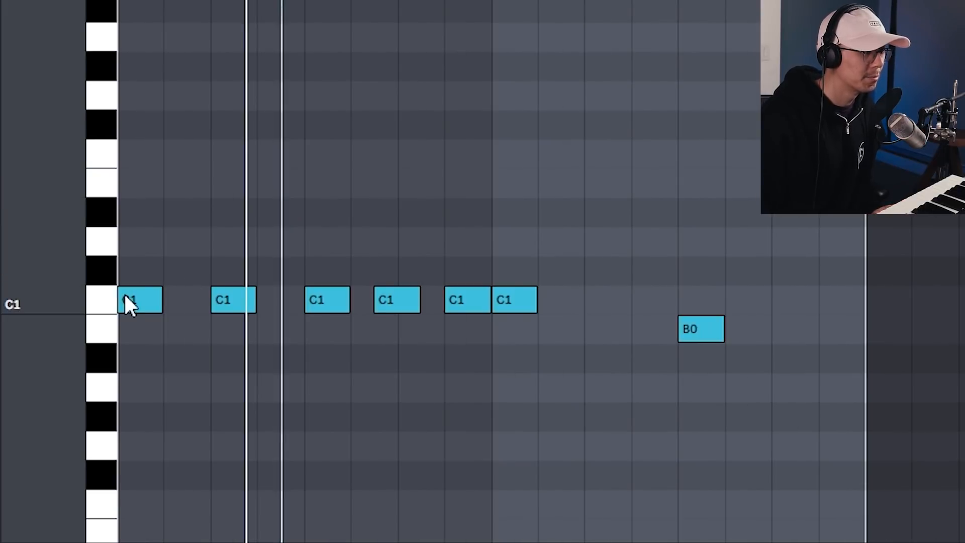
pyautogui.click(315, 218)
pyautogui.moveTo(315, 218); pyautogui.dragTo(465, 357)
pyautogui.click(303, 196)
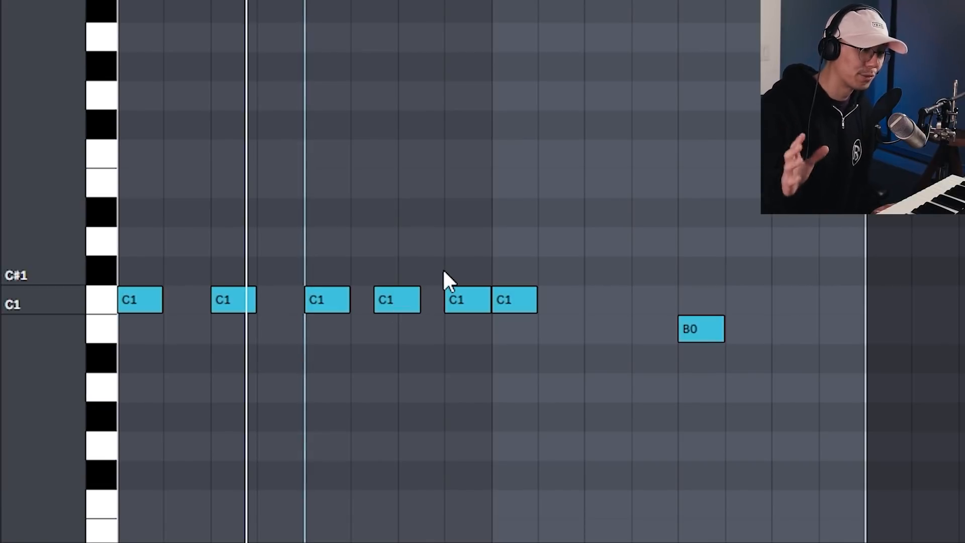
# - Add a C1 bass note at 2.2, extend the B0 note to the end of bar 2, and play the pattern
pyautogui.doubleClick(606, 300)
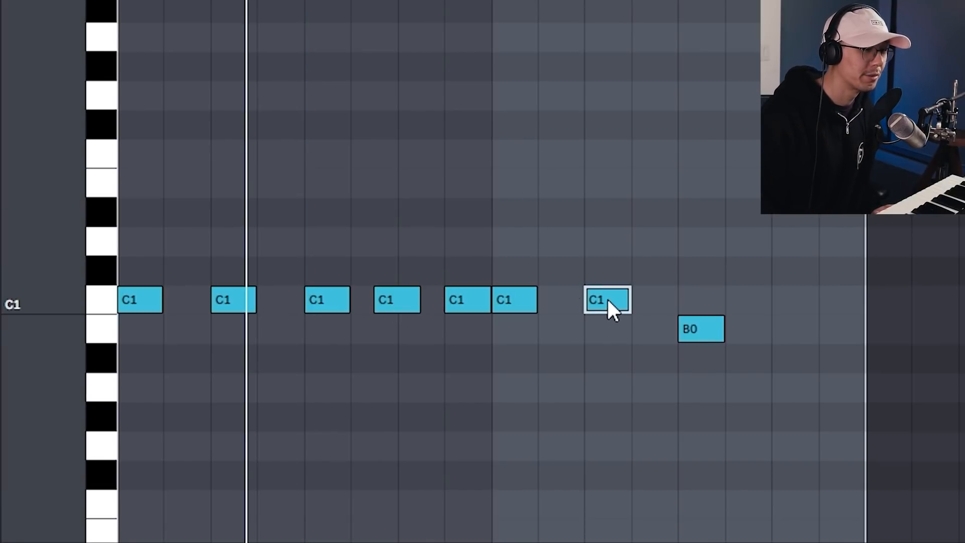
pyautogui.moveTo(725, 326); pyautogui.dragTo(842, 327)
pyautogui.click(698, 165)
pyautogui.press('space')
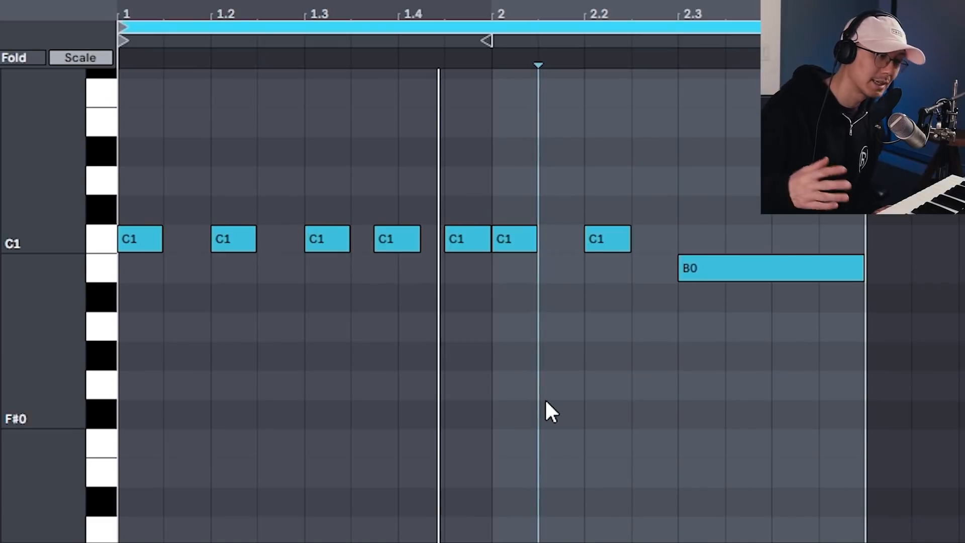
pyautogui.press('space')
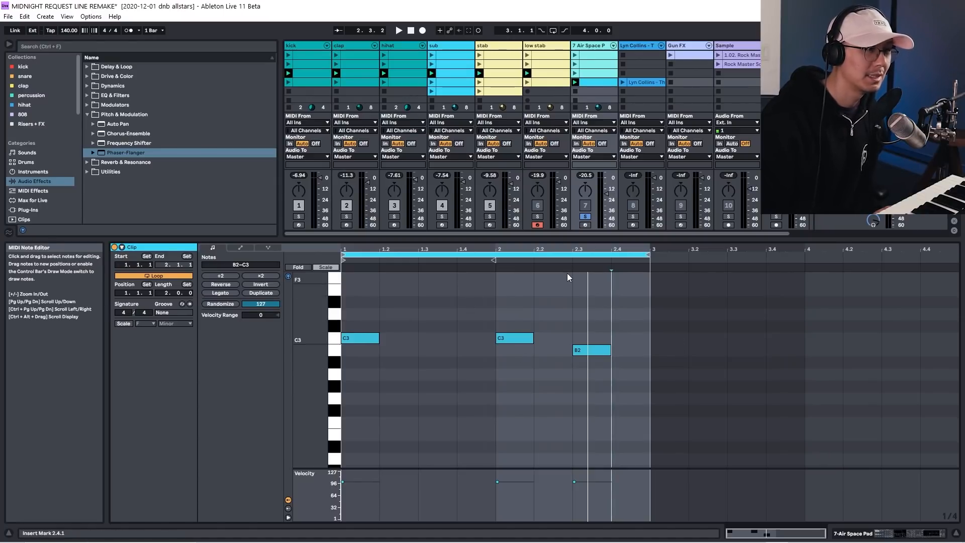
# - Delete the pad's C3 note at bar 2, apply Legato to the remaining C3 and B2 notes, and play the clip
pyautogui.hotkey('shift', 'Tab')
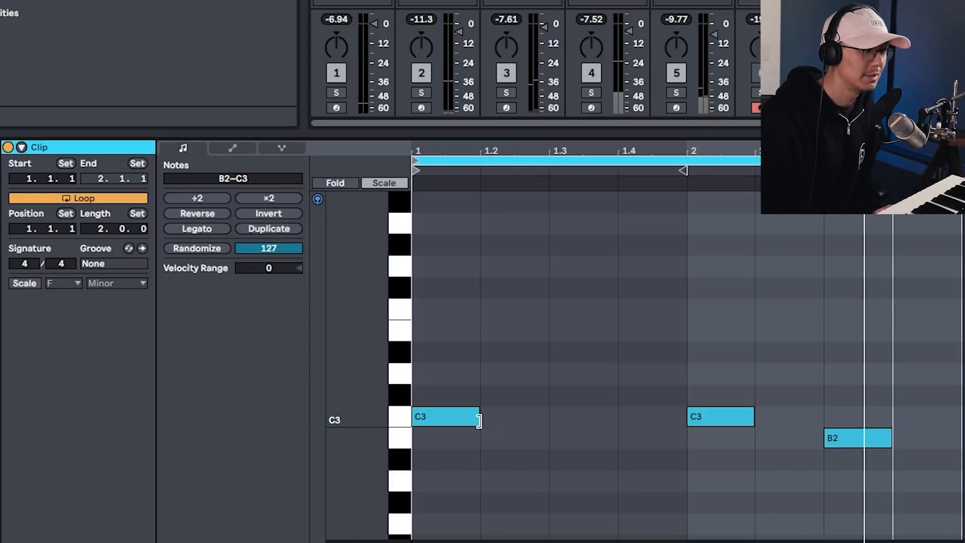
pyautogui.doubleClick(748, 417)
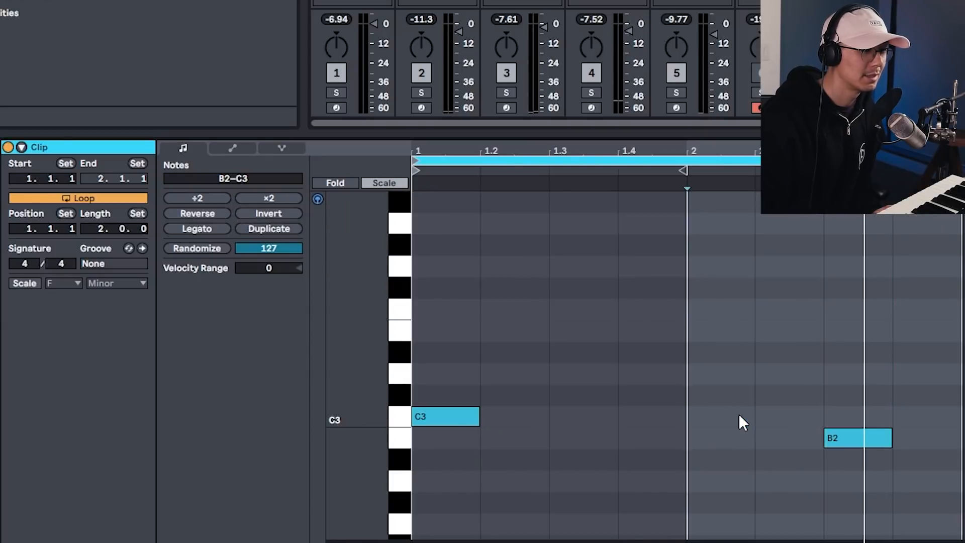
pyautogui.click(200, 228)
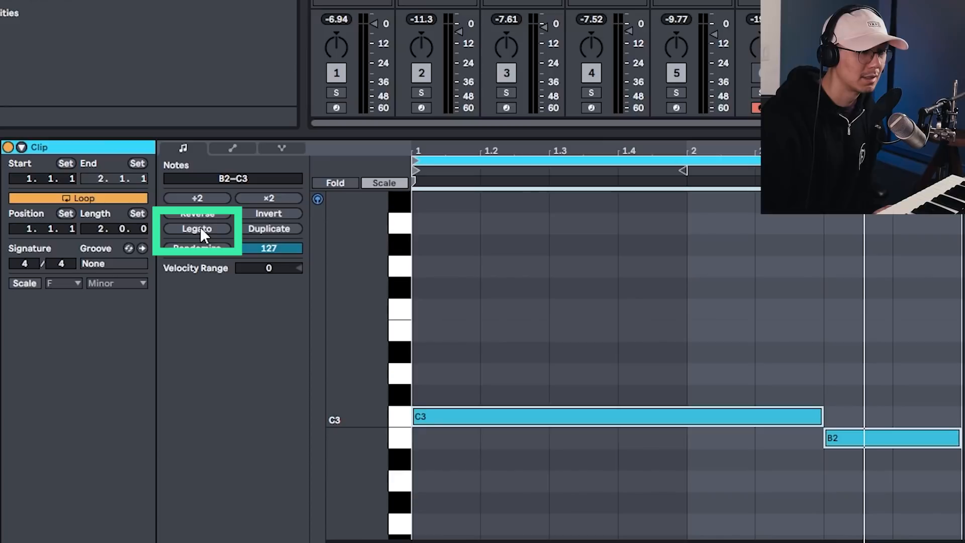
pyautogui.click(729, 315)
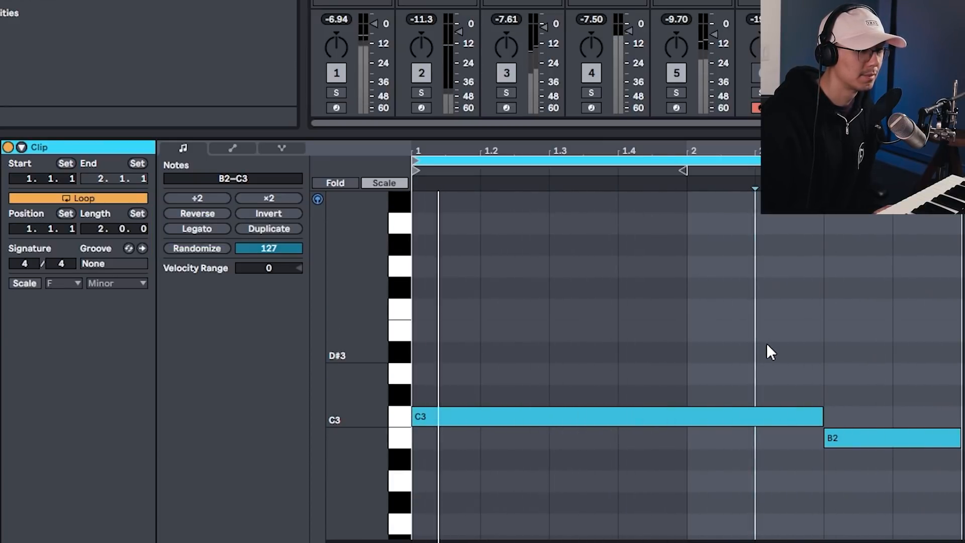
pyautogui.press('space')
# - Turn on the pad clip's scale and set it to C Minor
pyautogui.click(623, 341)
pyautogui.click(62, 282)
pyautogui.click(72, 292)
pyautogui.click(26, 284)
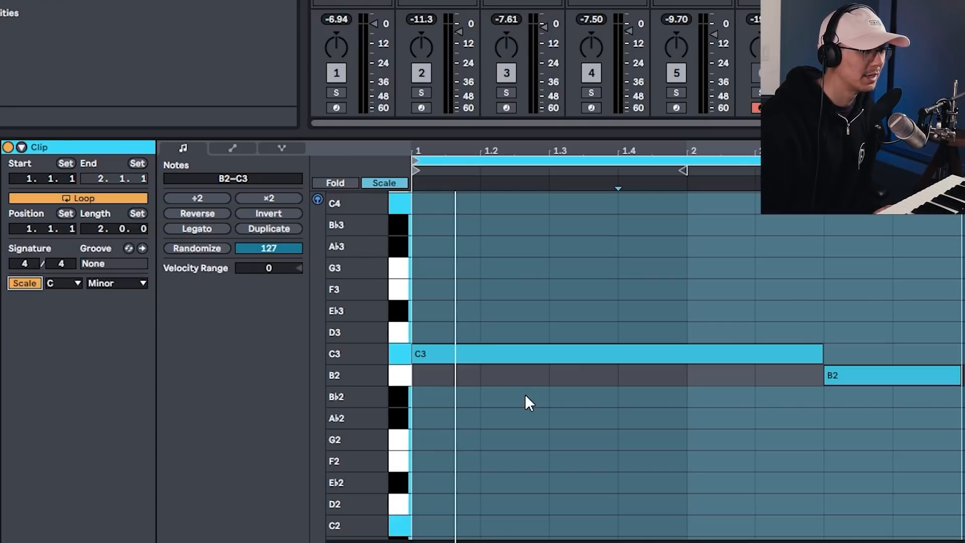
# - Stack D#3 and G3 above the pad's C3 note, and D3 and F#3 above B2, and turn the clip scale off
pyautogui.scroll(2, 502, 420)
pyautogui.click(484, 416)
pyautogui.moveTo(485, 415); pyautogui.dragTo(480, 322)
pyautogui.click(25, 283)
pyautogui.moveTo(640, 233); pyautogui.dragTo(849, 448)
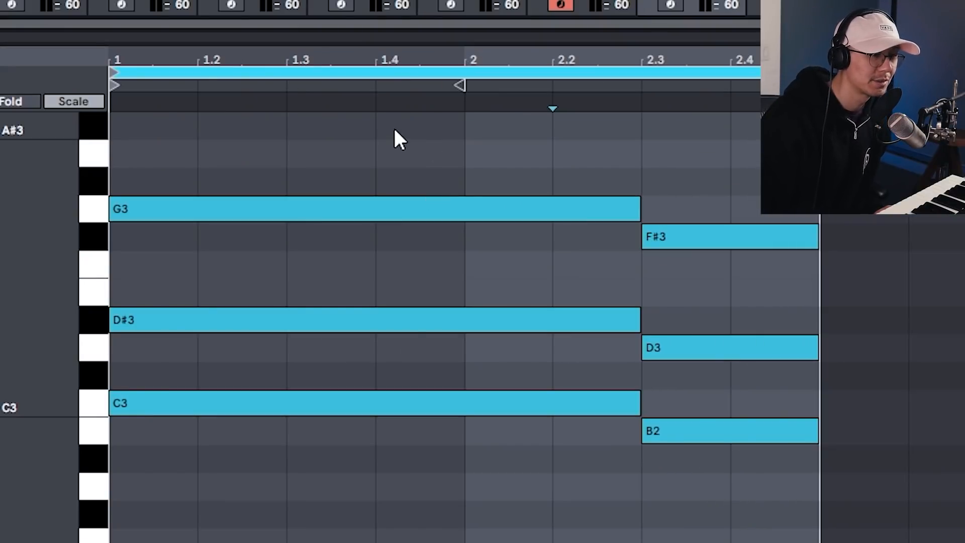
# - Try the pad chords' upper four notes, G3, D#3, F#3 and D3, one octave lower and play them back
pyautogui.moveTo(321, 140); pyautogui.dragTo(744, 344)
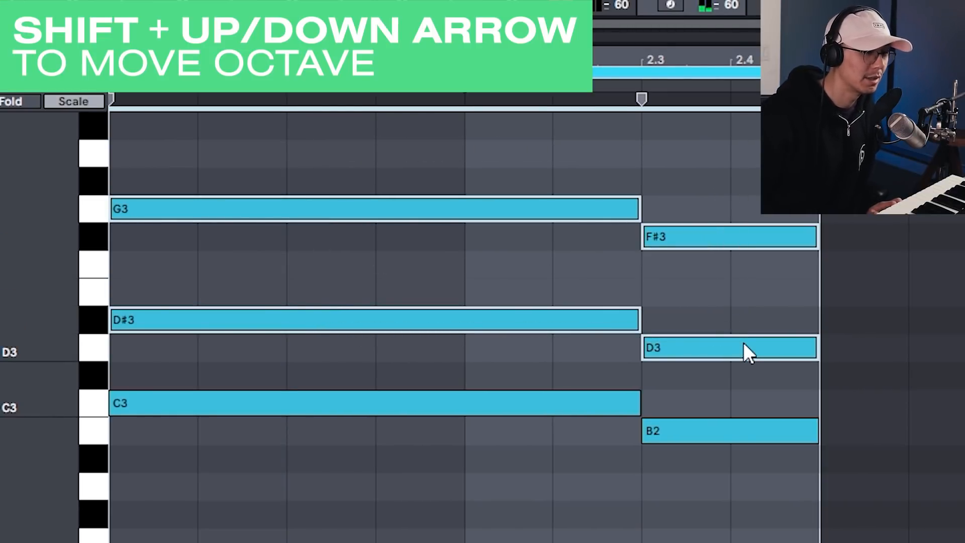
pyautogui.hotkey('shift', 'Down')
pyautogui.click(592, 341)
pyautogui.scroll(-2, 346, 201)
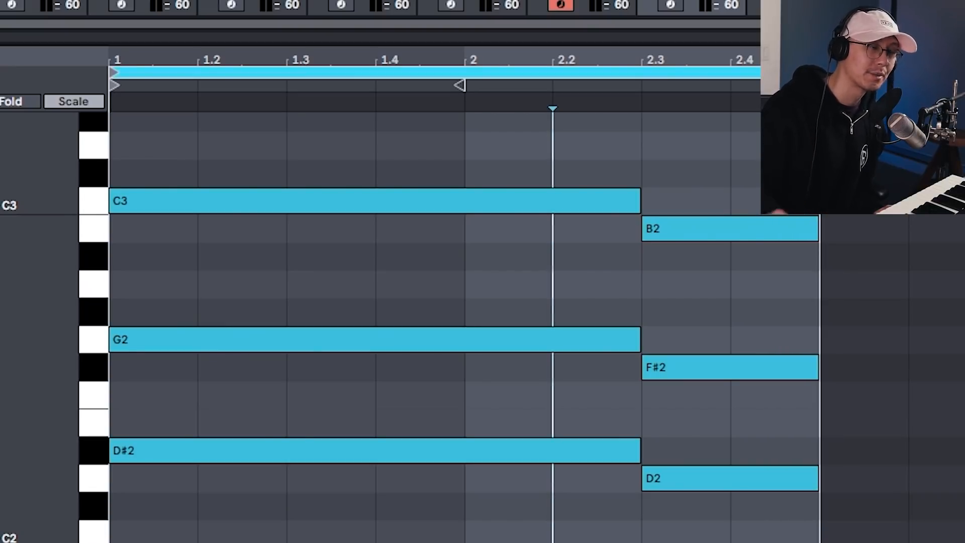
pyautogui.press('space')
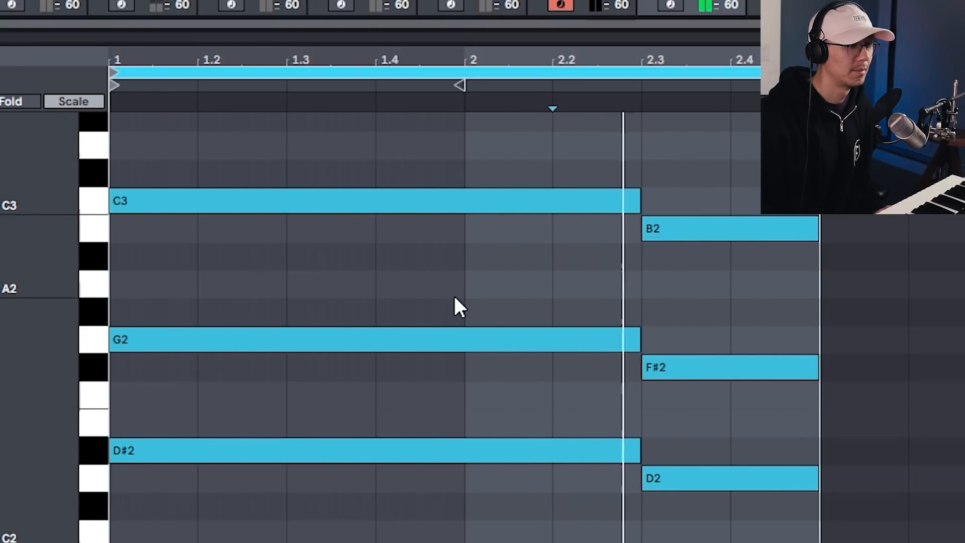
# - Move the pad's four lowered chord notes back up one octave
pyautogui.moveTo(325, 271); pyautogui.dragTo(827, 486)
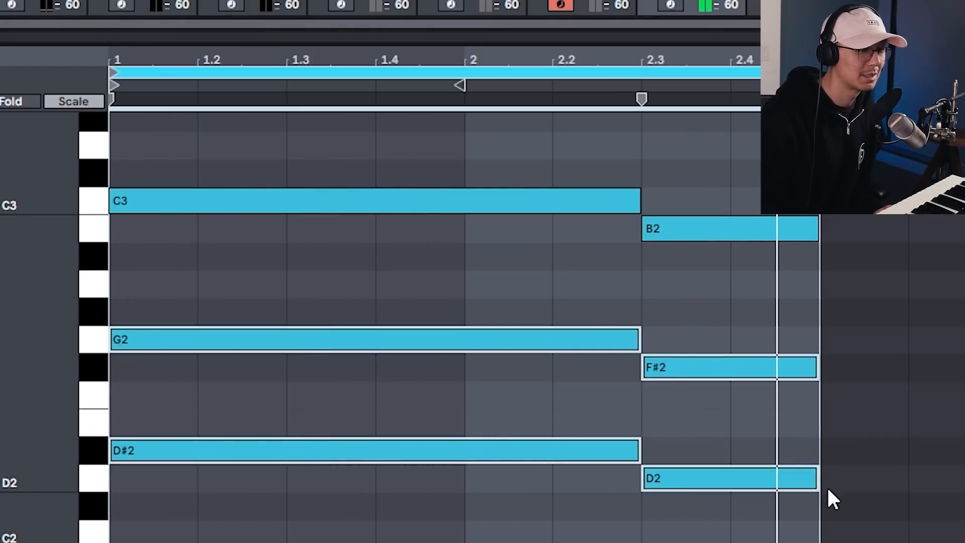
pyautogui.hotkey('shift', 'Up')
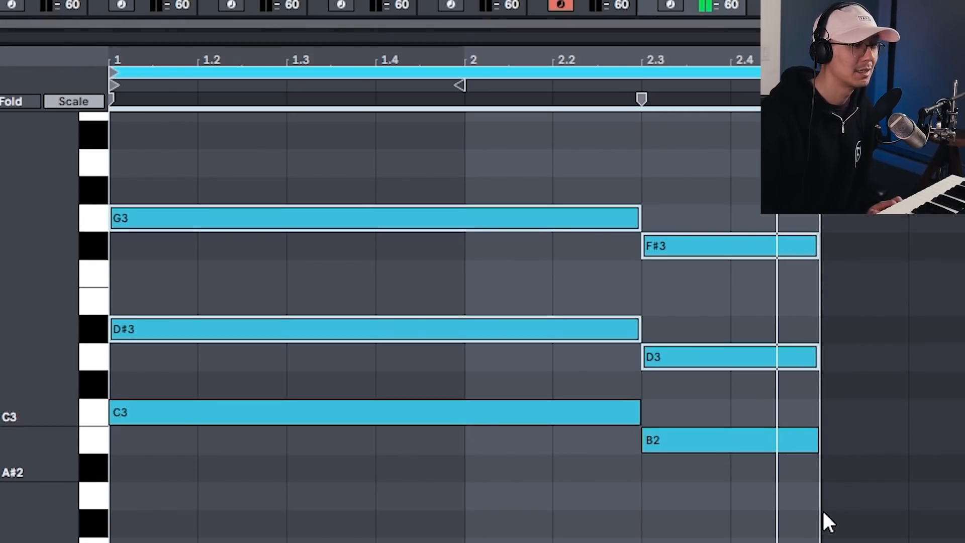
# - Lower the pad chords' G3, D#3, F#3 and D3 notes by one octave and play the chords back
pyautogui.hotkey('shift', 'Down')
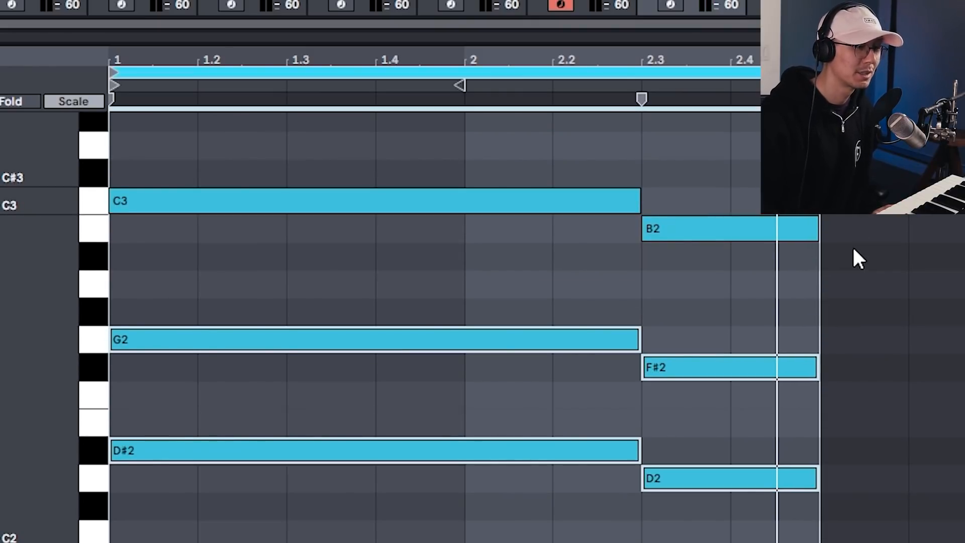
pyautogui.press('space')
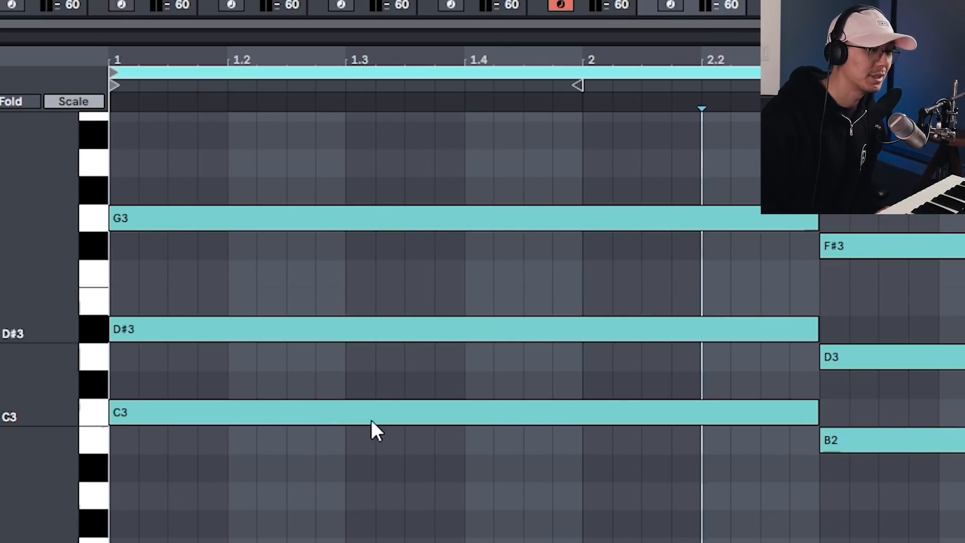
pyautogui.press('space')
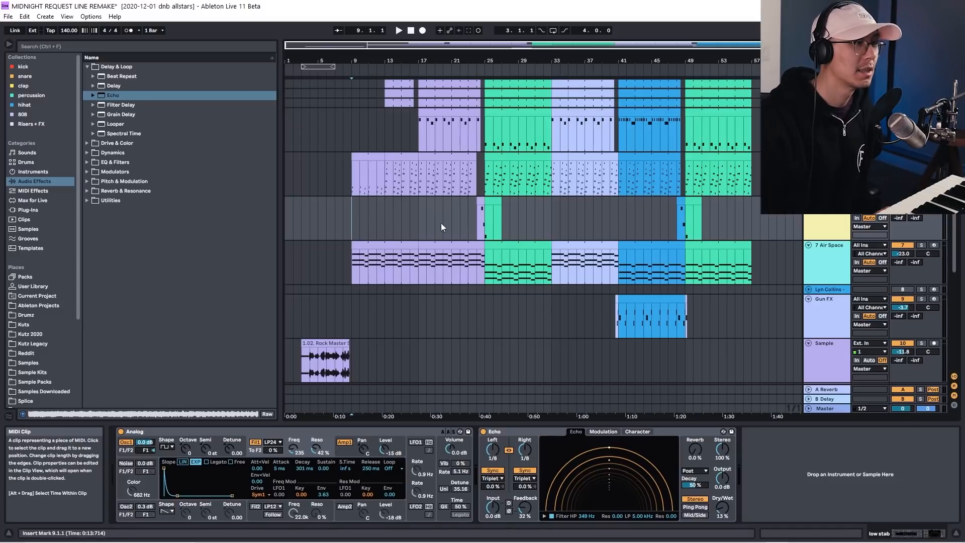
# - Play the arrangement from bar 17, bar 25 and bar 41 to compare how the sections change
pyautogui.click(418, 225)
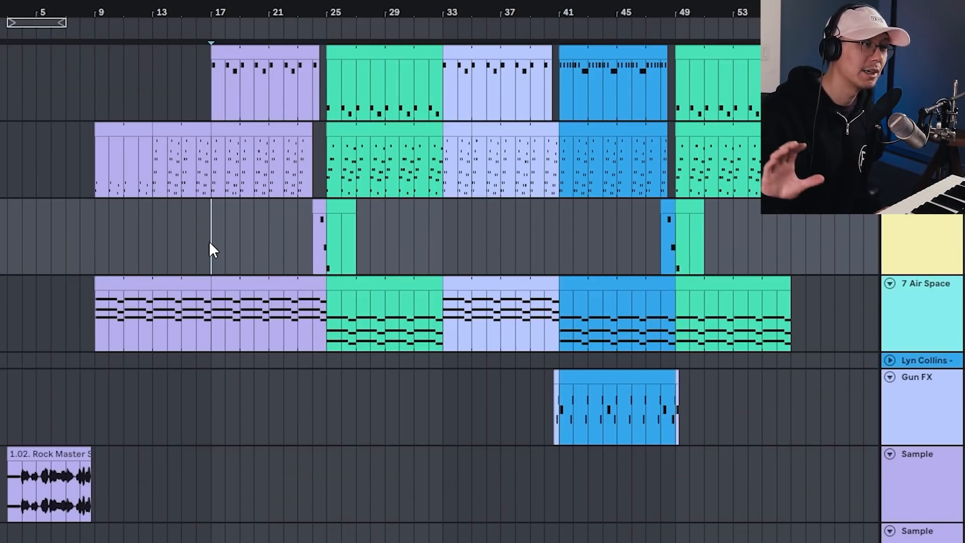
pyautogui.press('space')
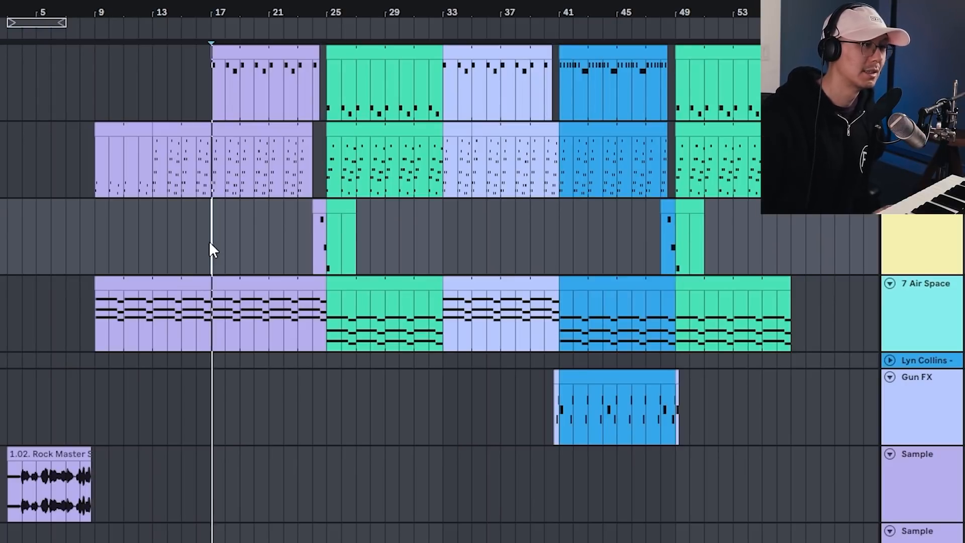
pyautogui.click(327, 329)
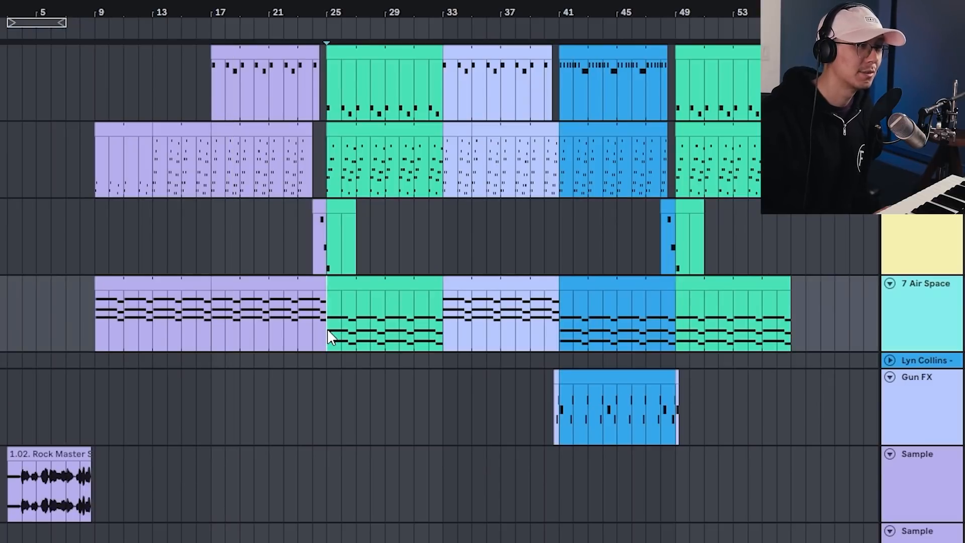
pyautogui.press('space')
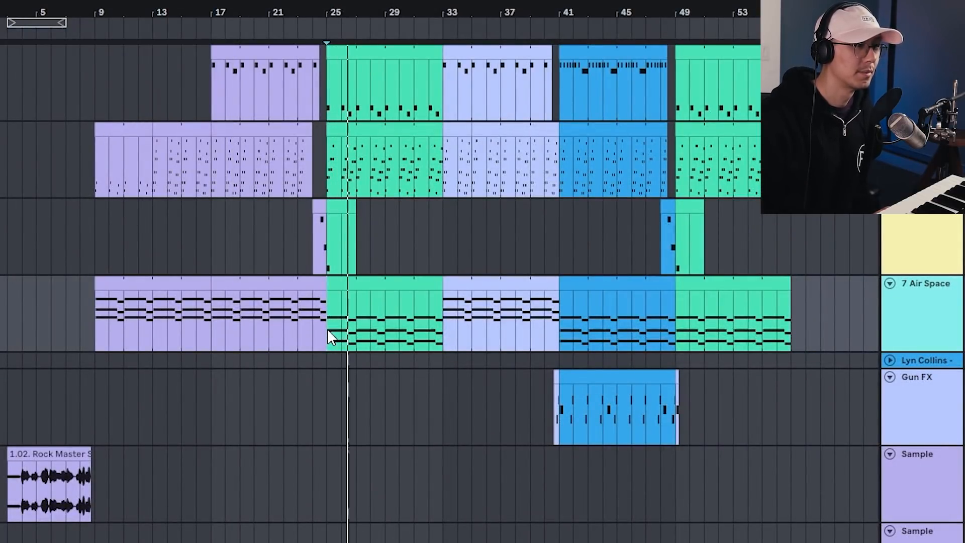
pyautogui.click(560, 247)
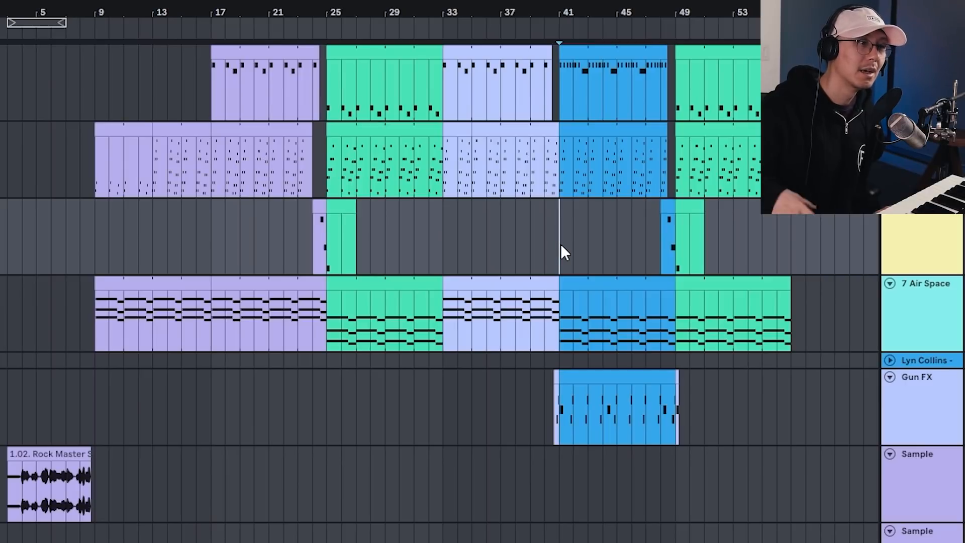
pyautogui.press('space')
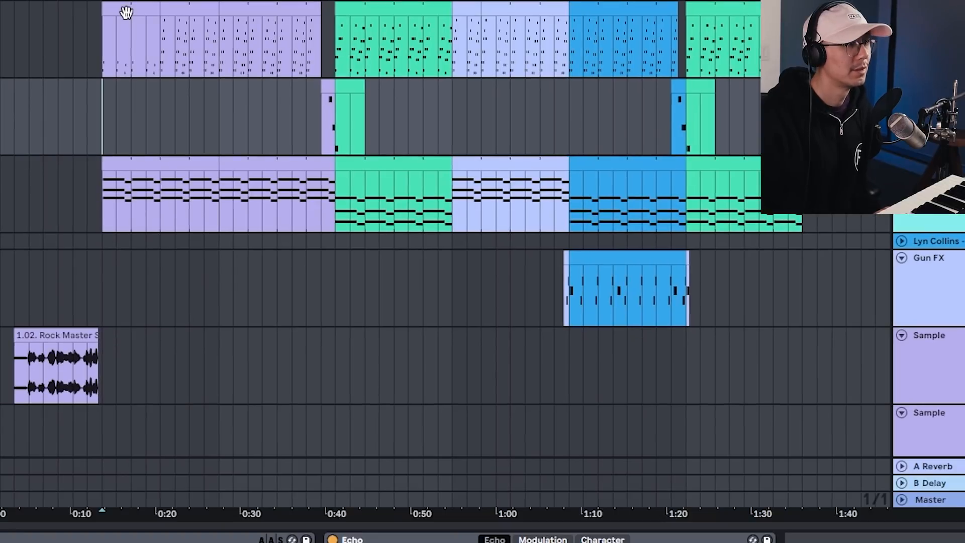
# - Open the first stab clip at bar 9 and play its opening notes
pyautogui.doubleClick(126, 12)
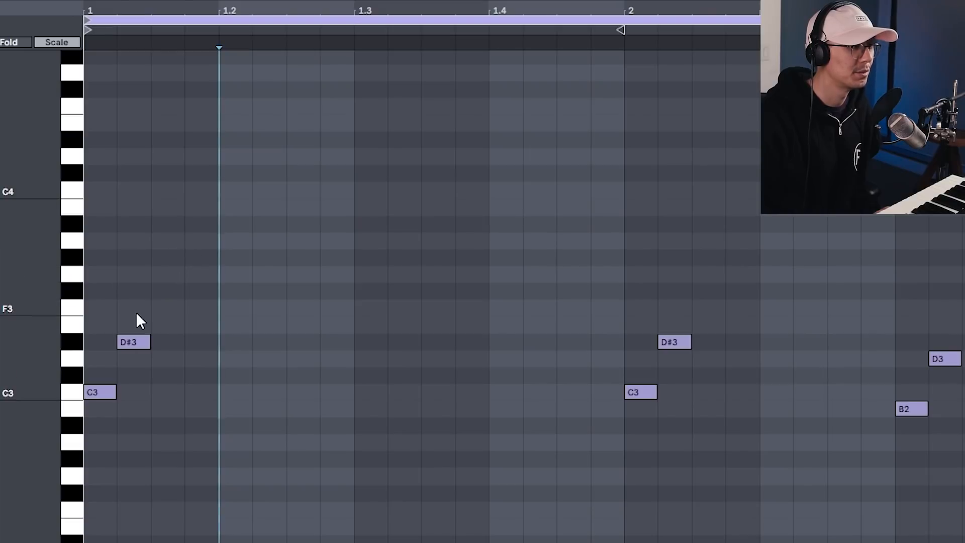
pyautogui.press('space')
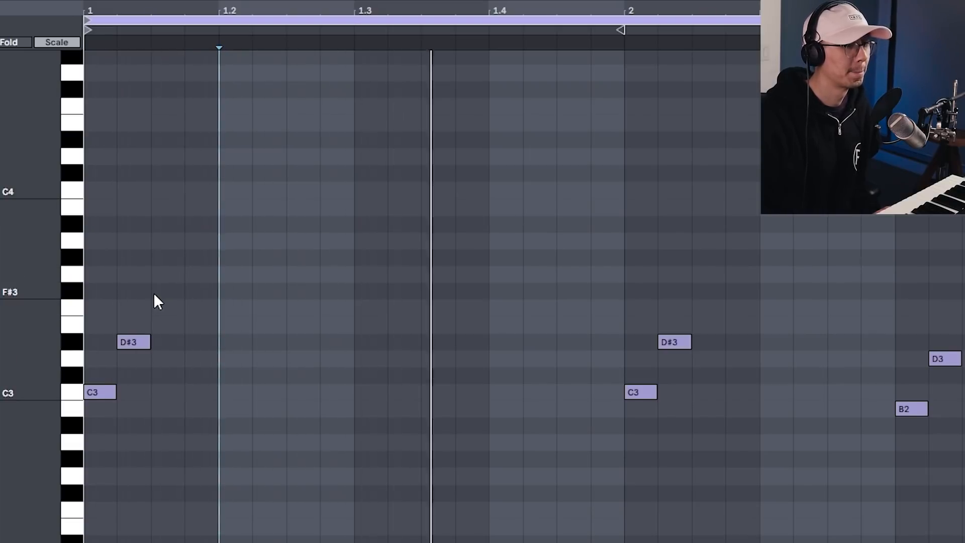
pyautogui.press('space')
pyautogui.press('space')
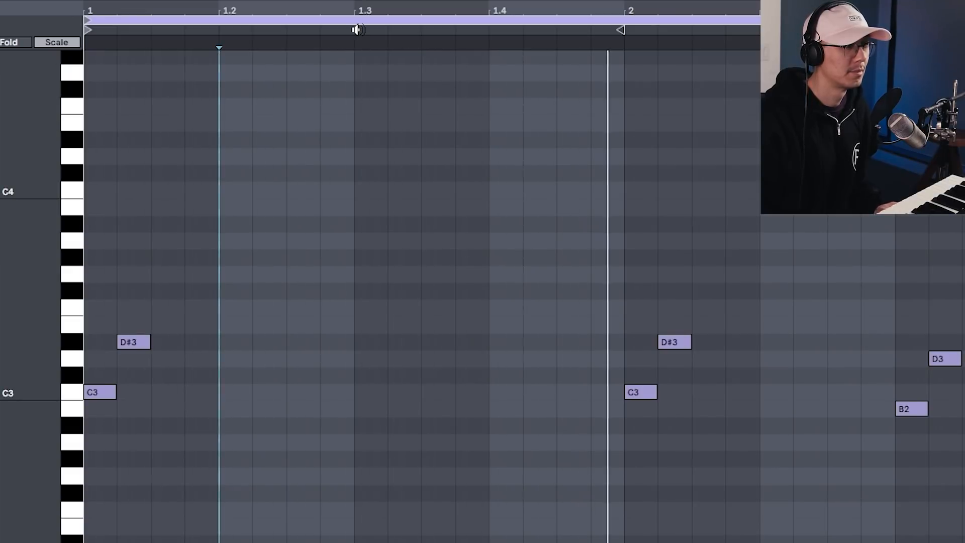
pyautogui.press('space')
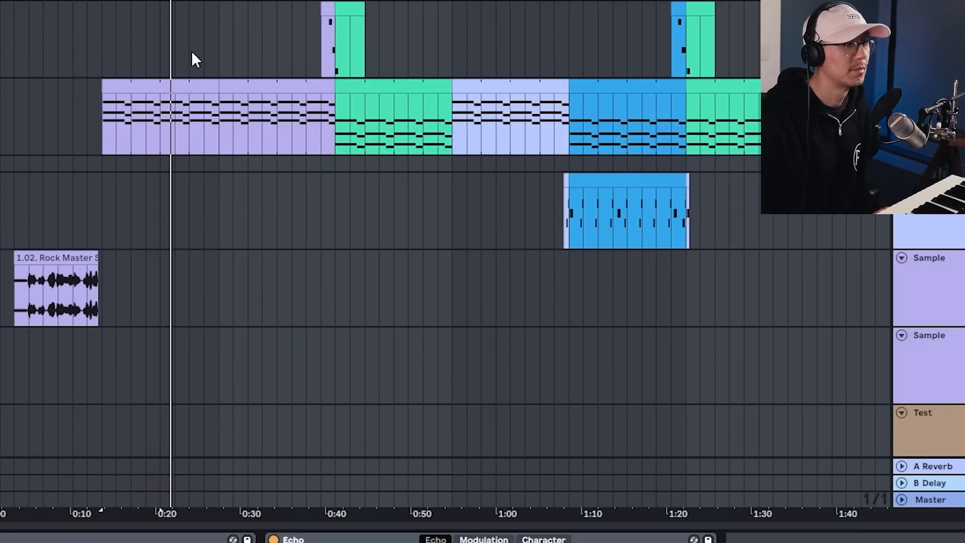
# - Play the low stab fill leading into bar 25, starting from bar 24 and again from bar 23
pyautogui.scroll(5, 227, 297)
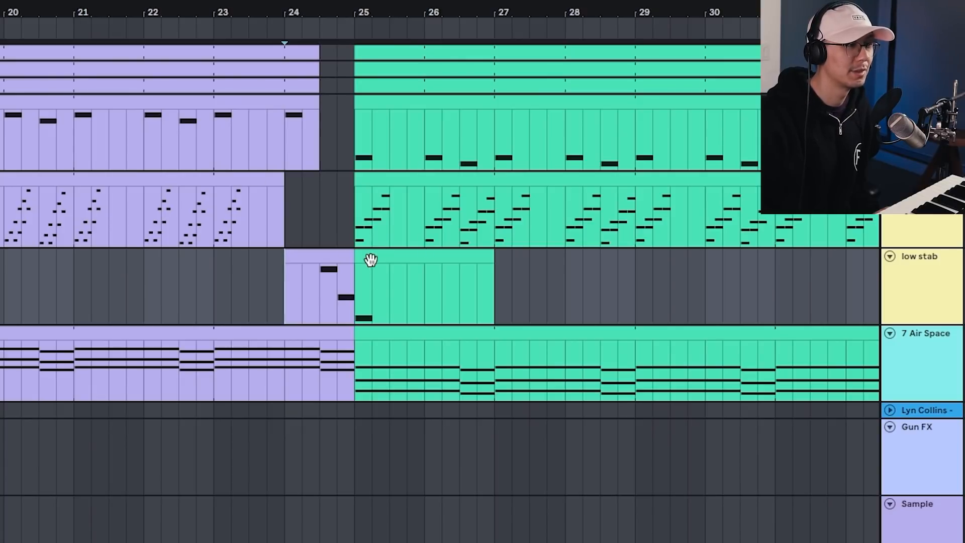
pyautogui.press('space')
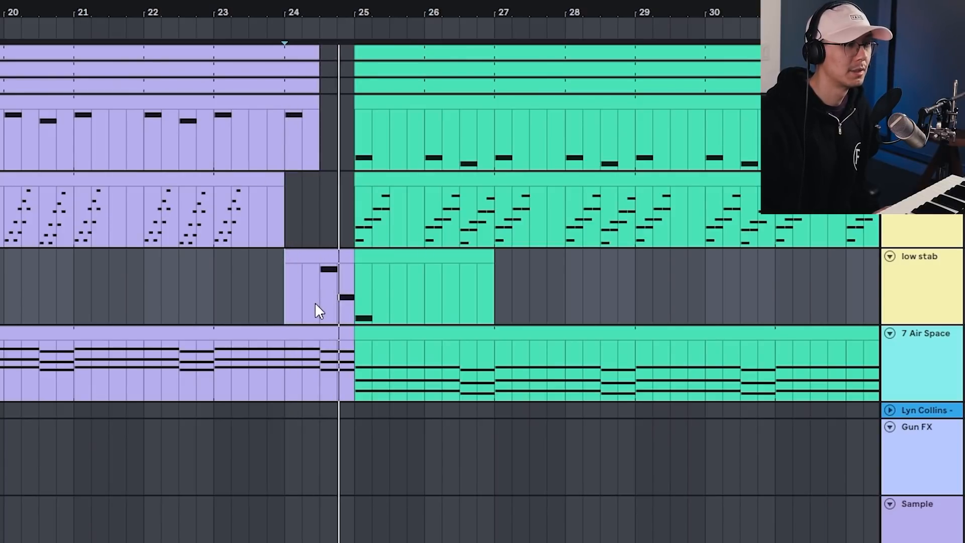
pyautogui.press('space')
pyautogui.click(213, 299)
pyautogui.press('space')
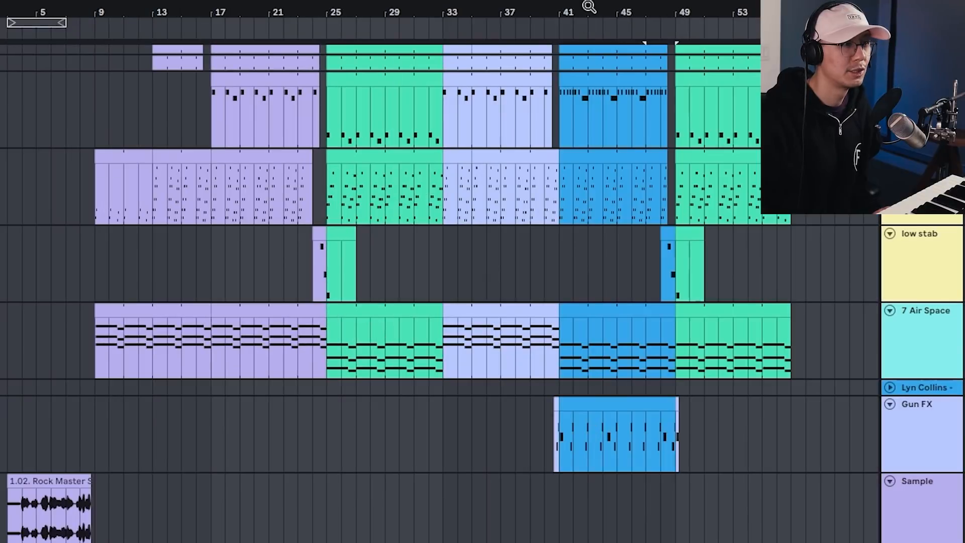
# - Play the Gun FX pattern with the arrangement from just before bar 41
pyautogui.moveTo(589, 6); pyautogui.dragTo(589, 61)
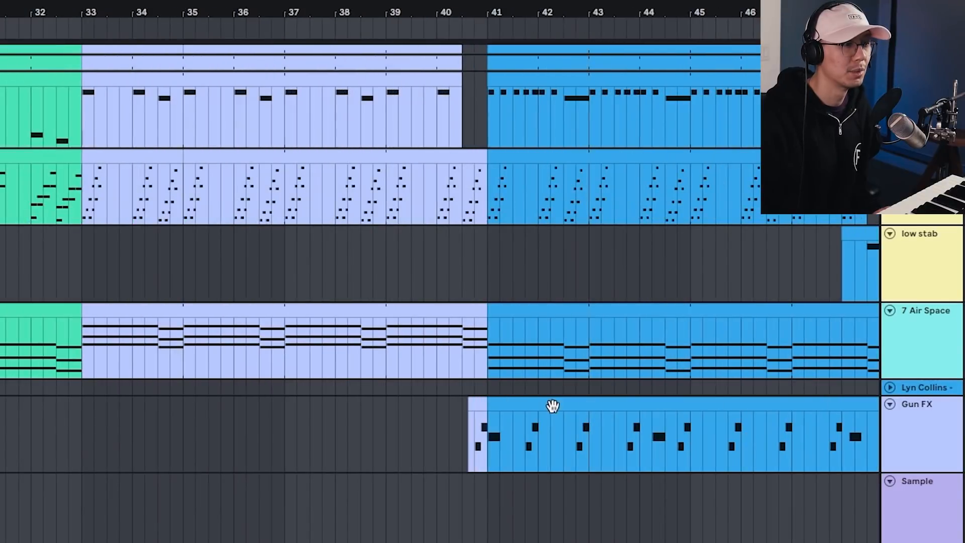
pyautogui.click(480, 488)
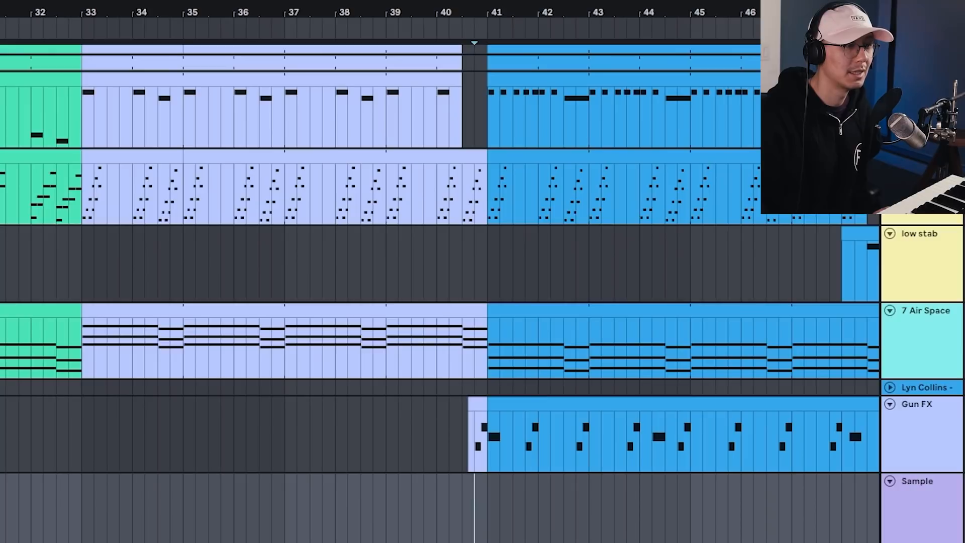
pyautogui.press('space')
pyautogui.press('space')
pyautogui.press('space')
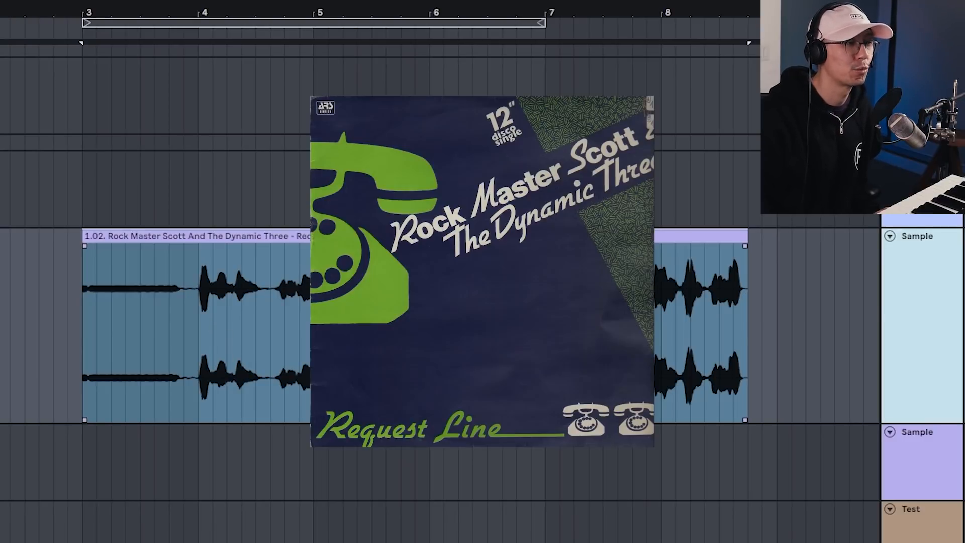
# - Select the Rock Master Scott vocal sample clip at bar 3 and play it
pyautogui.click(80, 336)
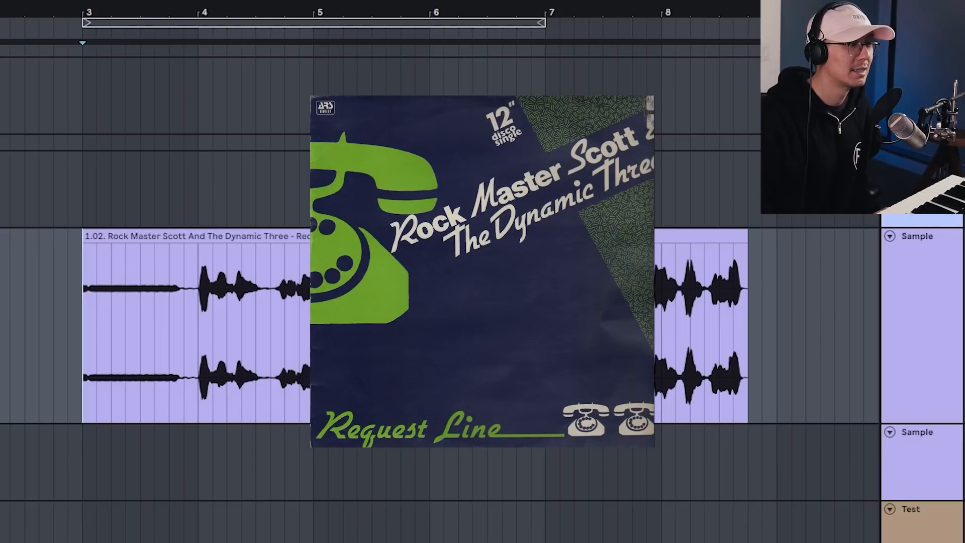
pyautogui.click(327, 235)
pyautogui.press('space')
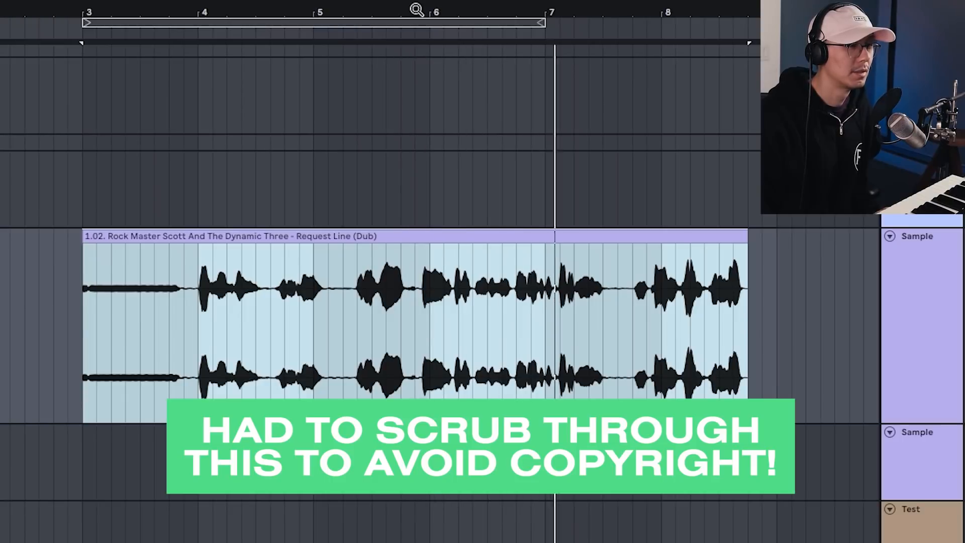
# - Play the full arrangement from bar 3 and follow it through the later sections
pyautogui.moveTo(417, 10); pyautogui.dragTo(146, 1)
pyautogui.moveTo(84, 12); pyautogui.dragTo(85, 4)
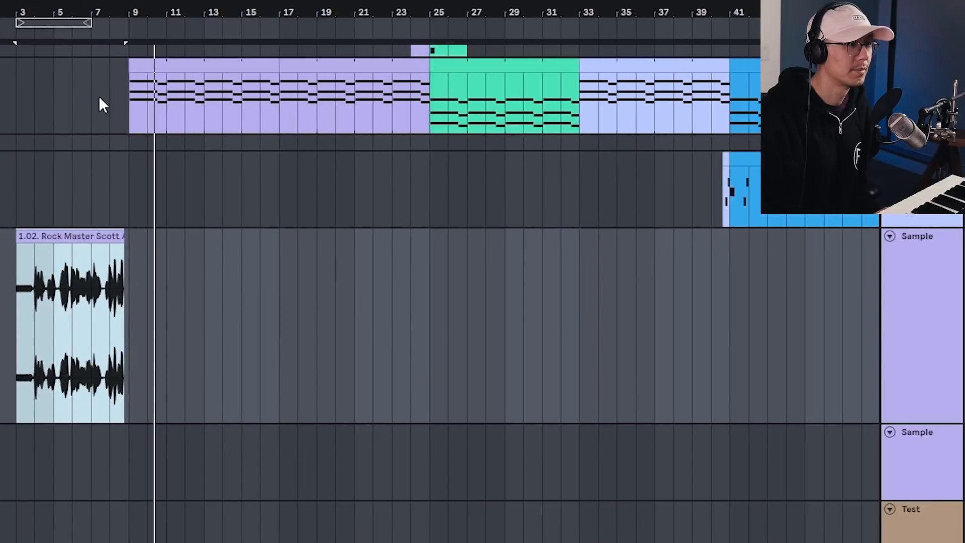
pyautogui.scroll(5, 85, 269)
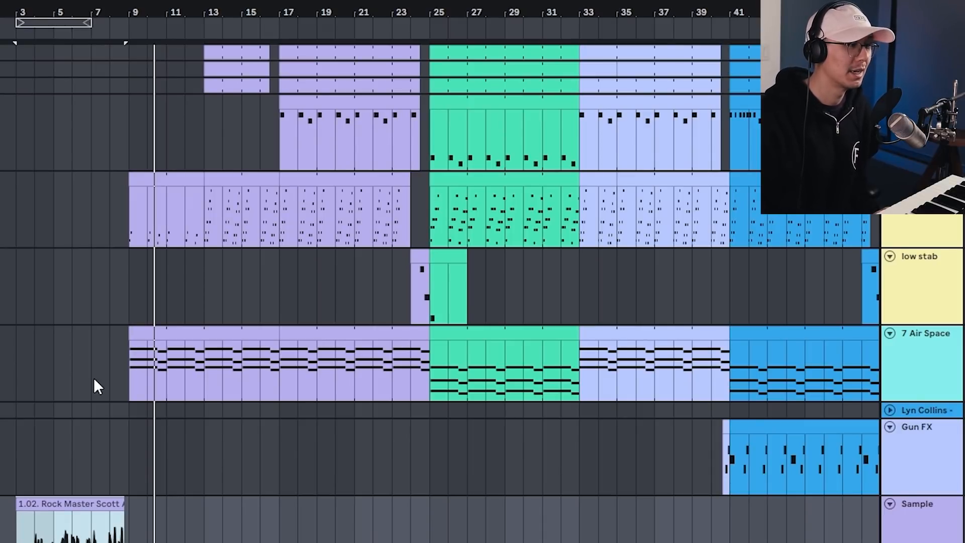
pyautogui.click(20, 460)
pyautogui.press('space')
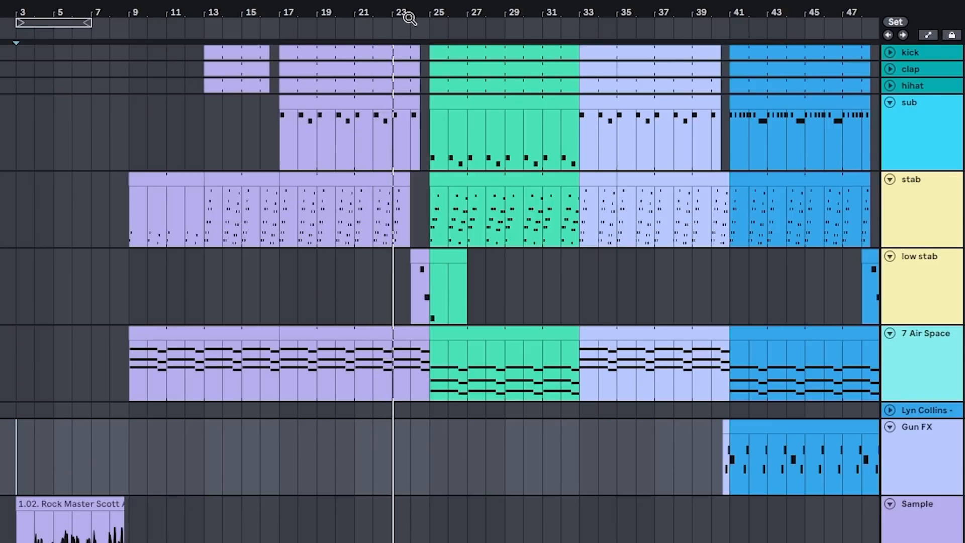
pyautogui.hscroll(5, 439, 271)
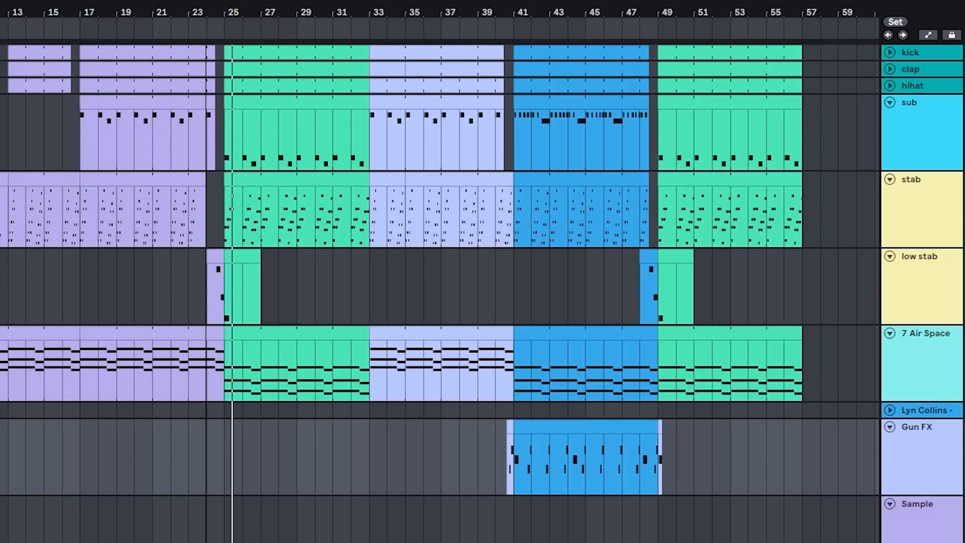
pyautogui.scroll(1, 440, 272)
pyautogui.moveTo(210, 11); pyautogui.dragTo(215, 10)
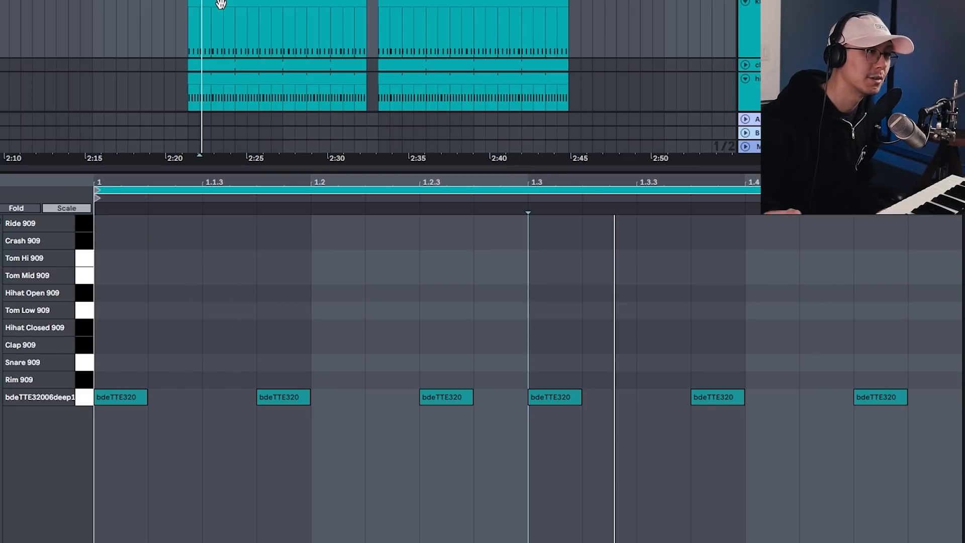
# - Select the first kick clip near 2:20, play its pattern, and play the arrangement from bar 97
pyautogui.click(221, 4)
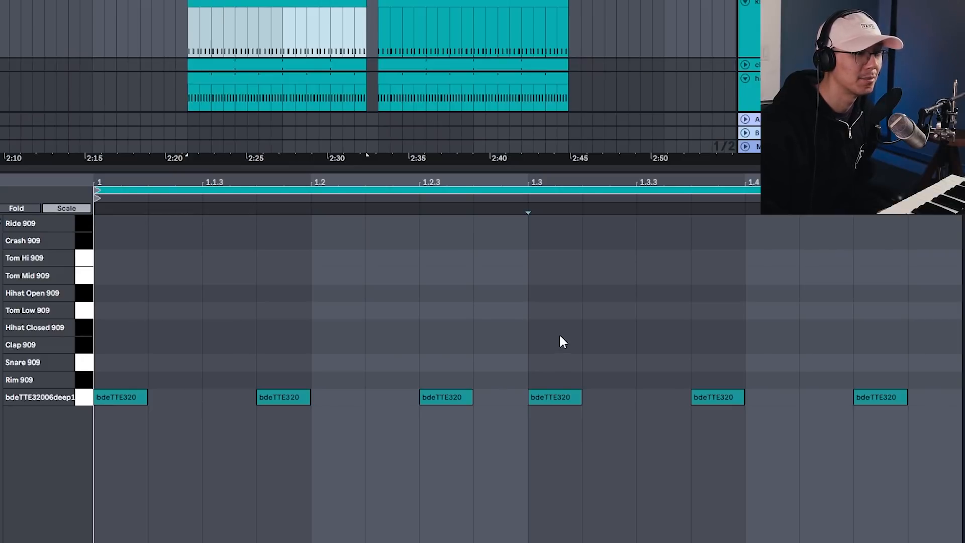
pyautogui.click(286, 327)
pyautogui.press('space')
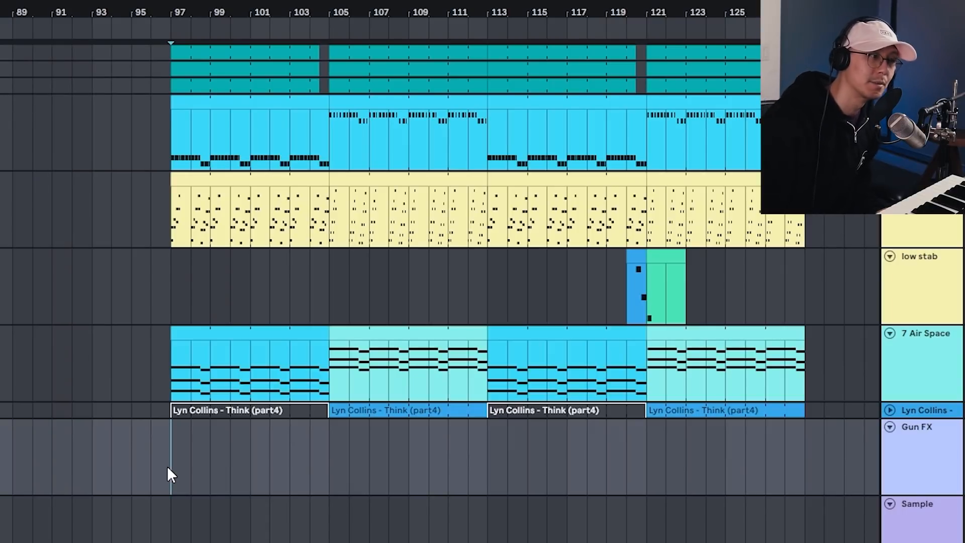
pyautogui.press('space')
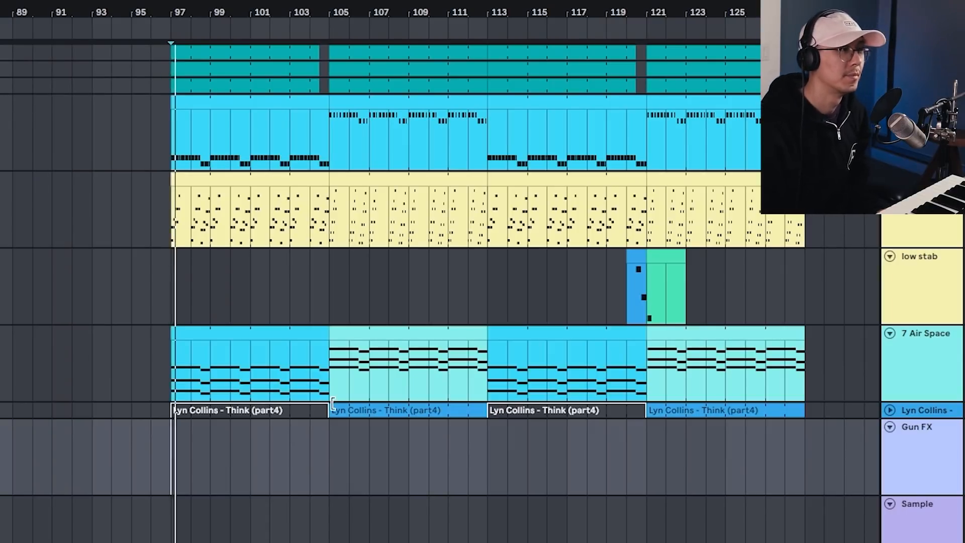